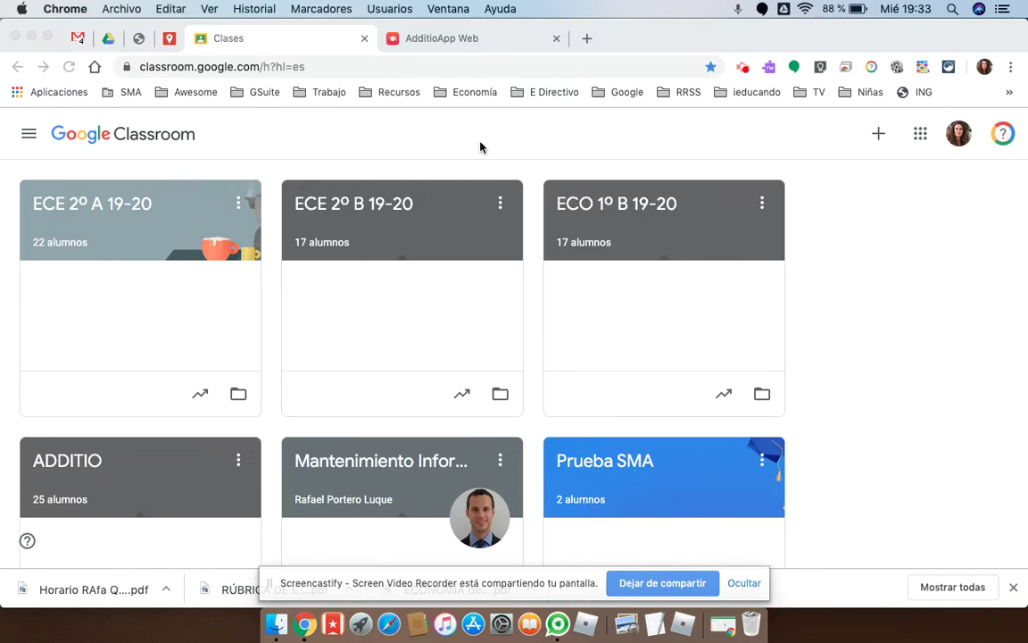
Switch to Additio App and start a new class group named "Prueba SMA".
{"action": "left_click", "coordinate": [473, 37]}
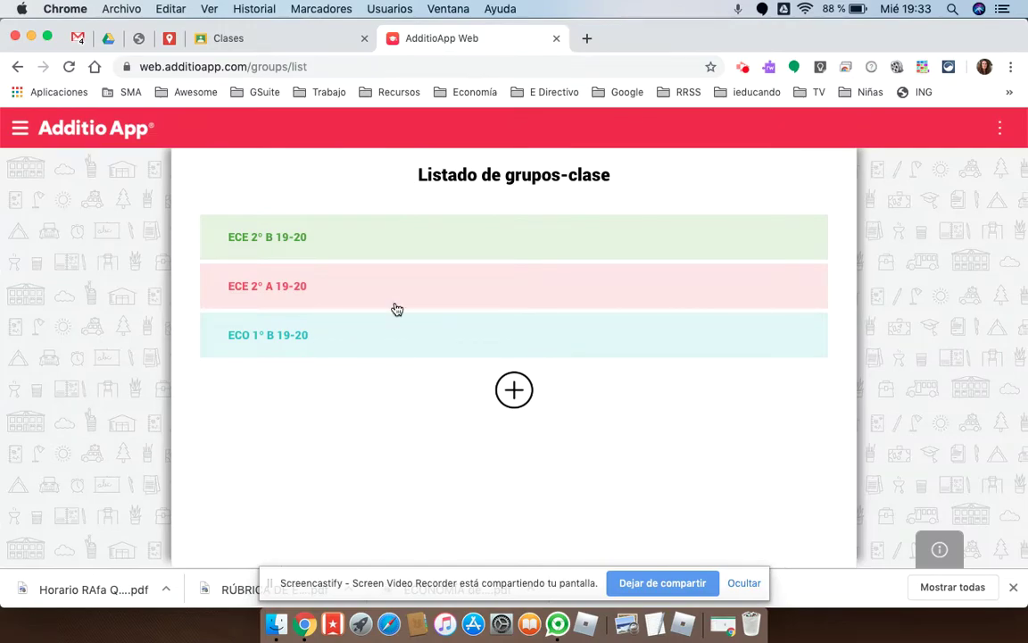
{"action": "left_click", "coordinate": [515, 391]}
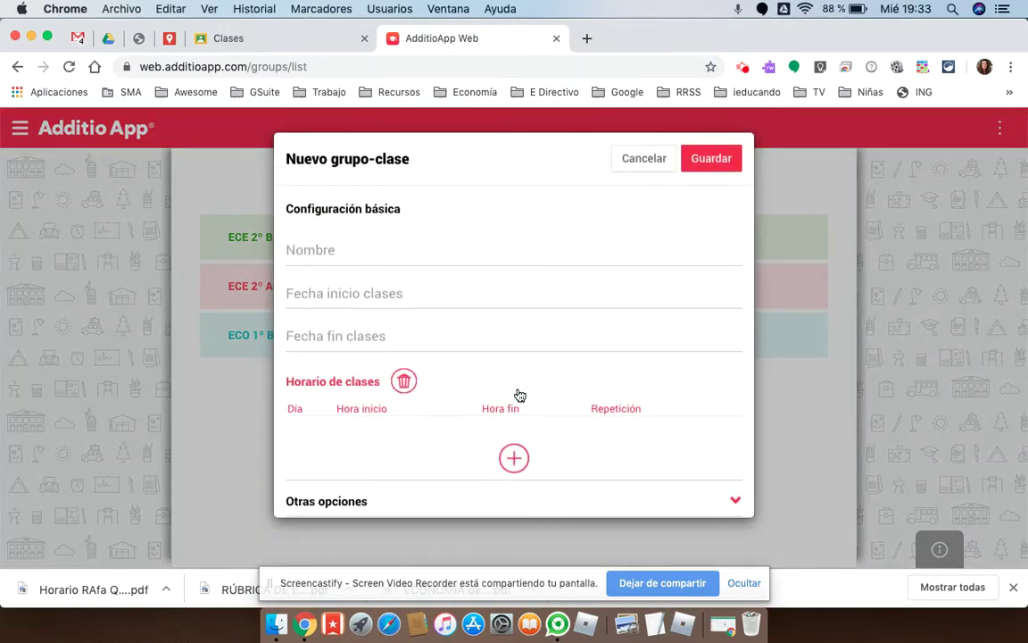
{"action": "left_click", "coordinate": [365, 249]}
{"action": "type", "text": "Prue"}
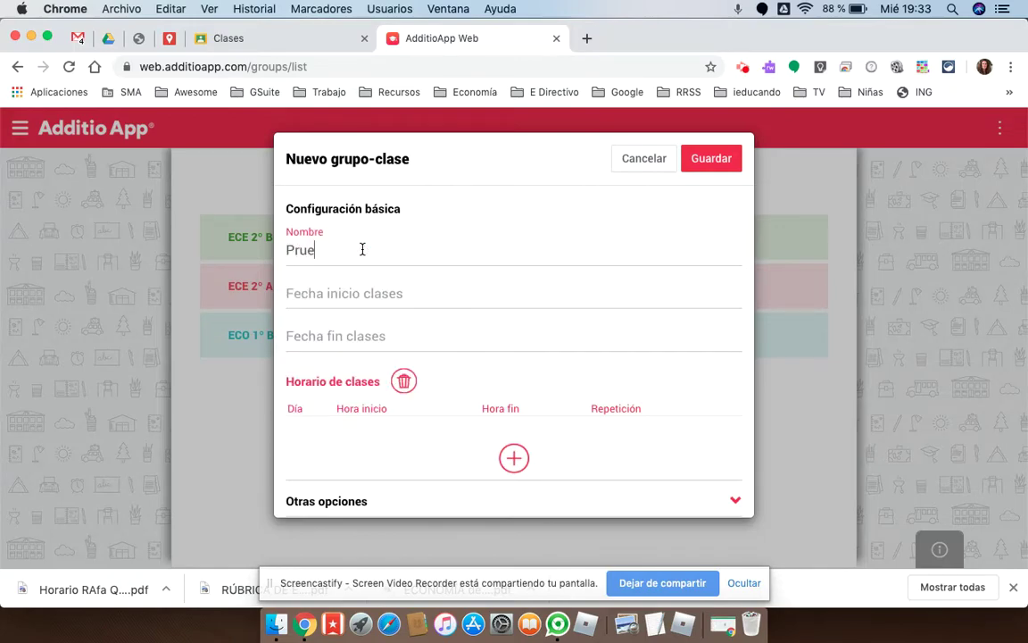
{"action": "type", "text": "ba SMA"}
Set the group's class start date to 16/9/19 and its end date to 19/6/20.
{"action": "left_click", "coordinate": [359, 294]}
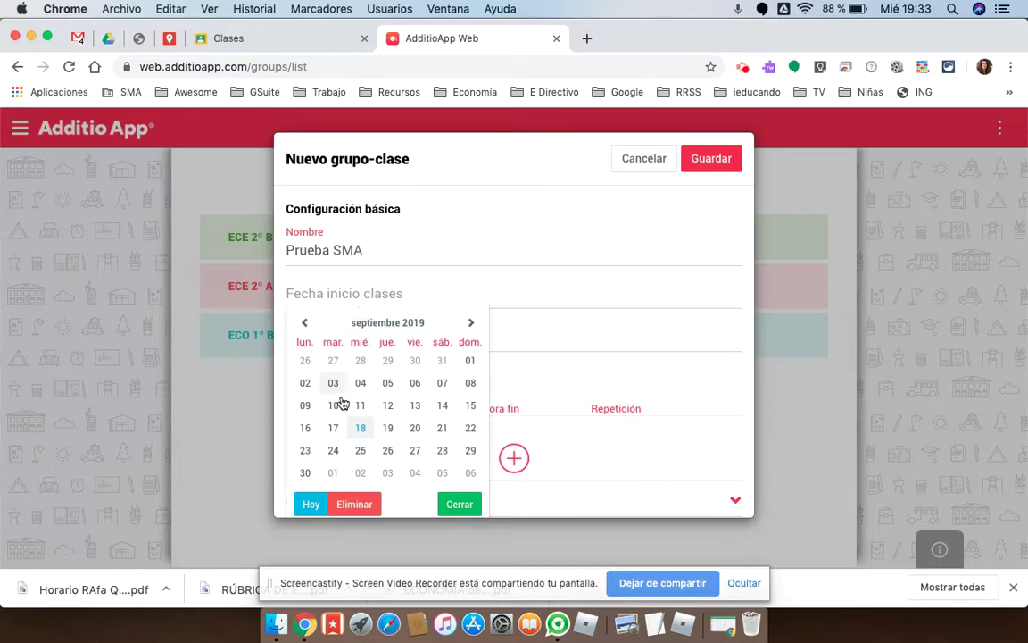
{"action": "left_click", "coordinate": [304, 425]}
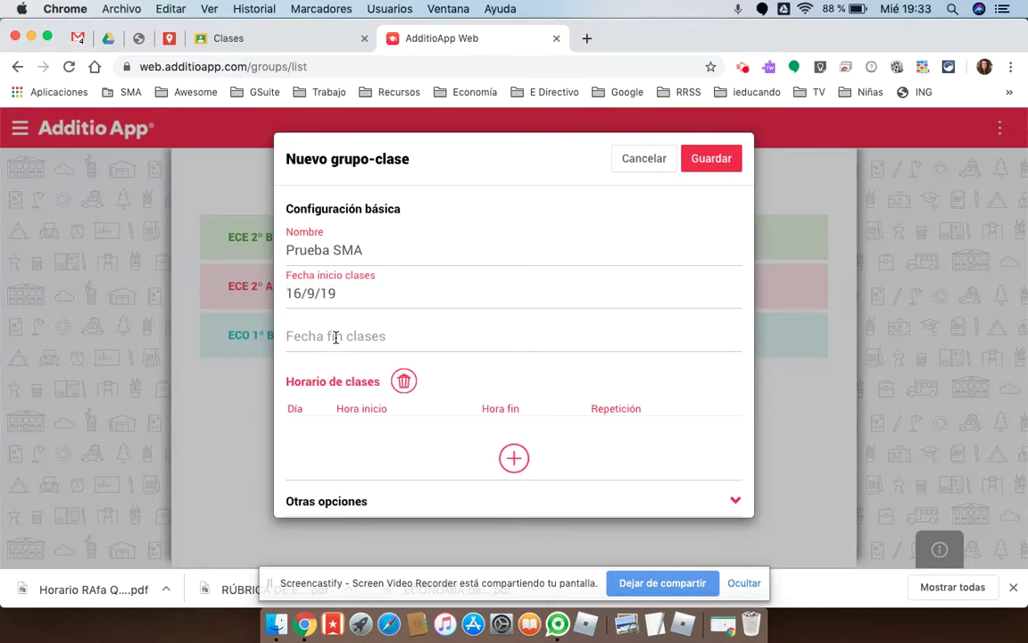
{"action": "left_click", "coordinate": [334, 336]}
{"action": "left_click", "coordinate": [471, 357]}
{"action": "left_click", "coordinate": [471, 357]}
{"action": "left_click", "coordinate": [471, 357]}
{"action": "left_click", "coordinate": [471, 357]}
{"action": "left_click", "coordinate": [471, 357]}
{"action": "left_click", "coordinate": [471, 357]}
{"action": "left_click", "coordinate": [471, 357]}
{"action": "left_click", "coordinate": [472, 357]}
{"action": "left_click", "coordinate": [472, 357]}
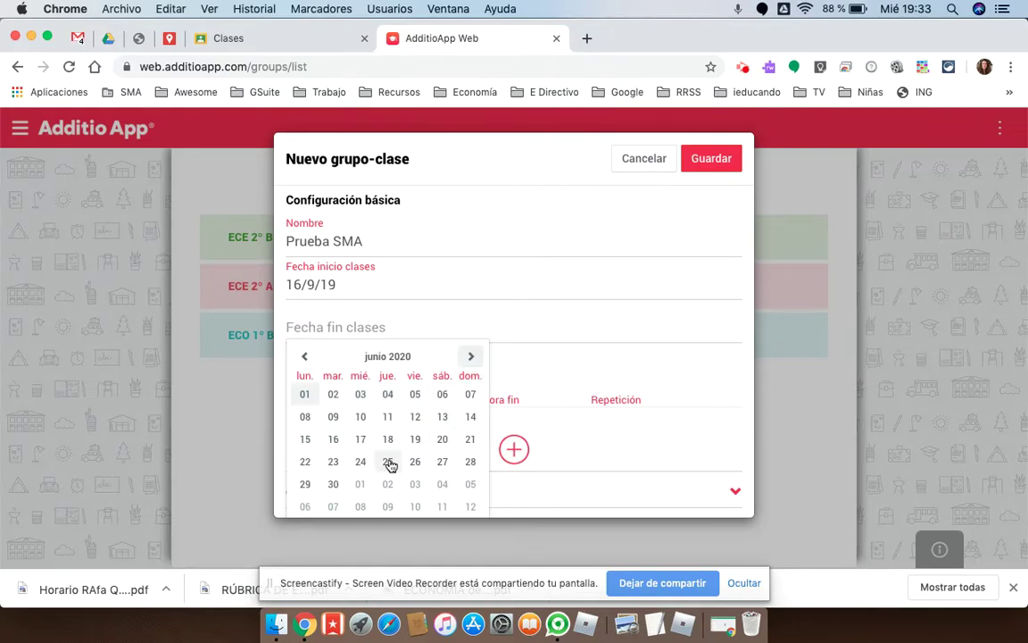
{"action": "left_click", "coordinate": [415, 441]}
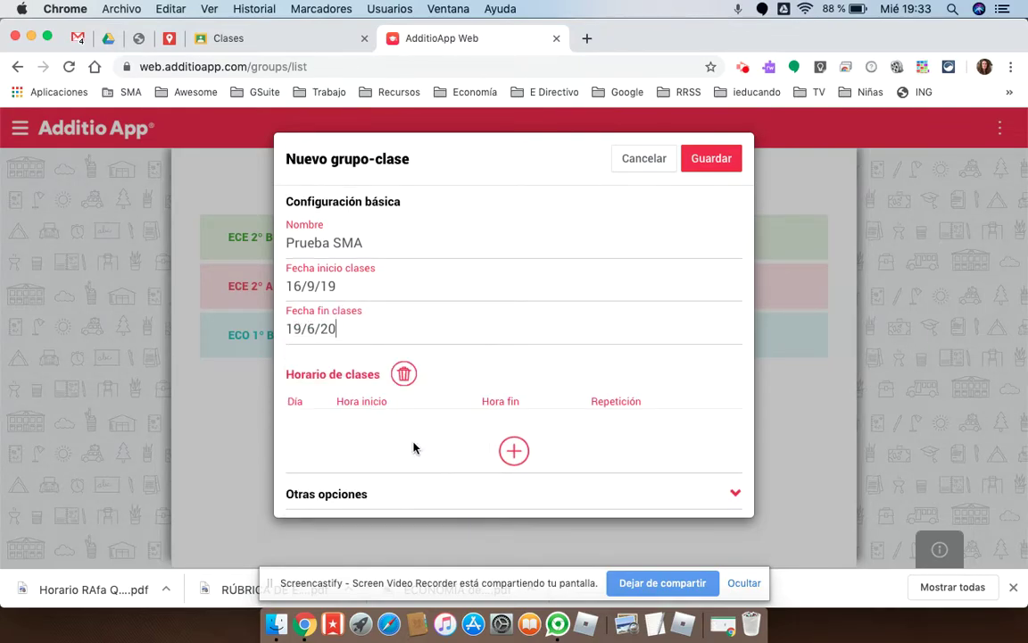
Add a weekly Monday (Lunes) session to the class schedule, running from 10:00 to 11:00.
{"action": "left_click", "coordinate": [514, 449]}
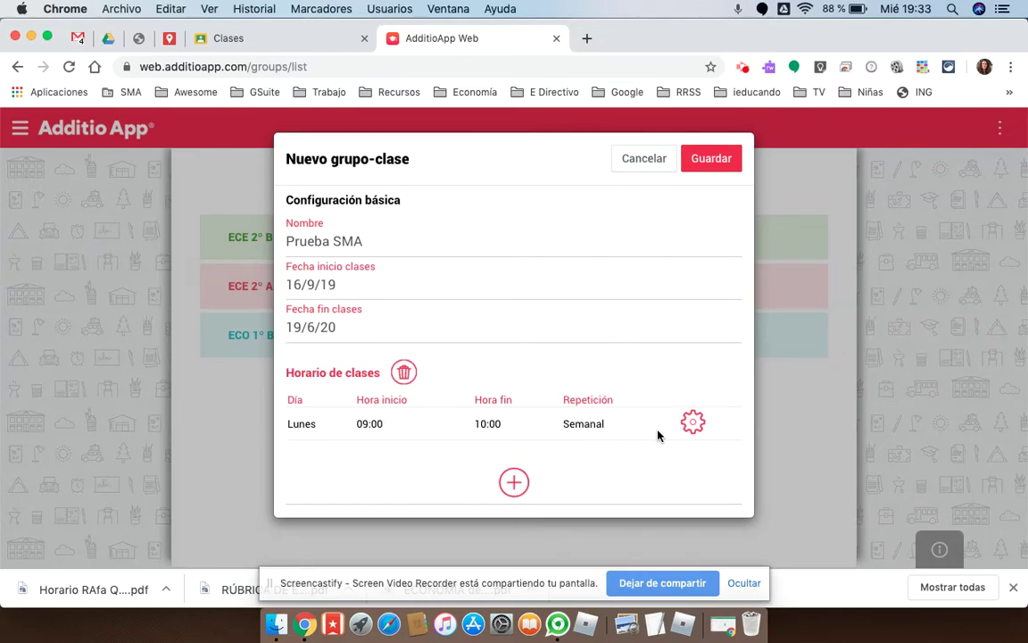
{"action": "left_click", "coordinate": [692, 423]}
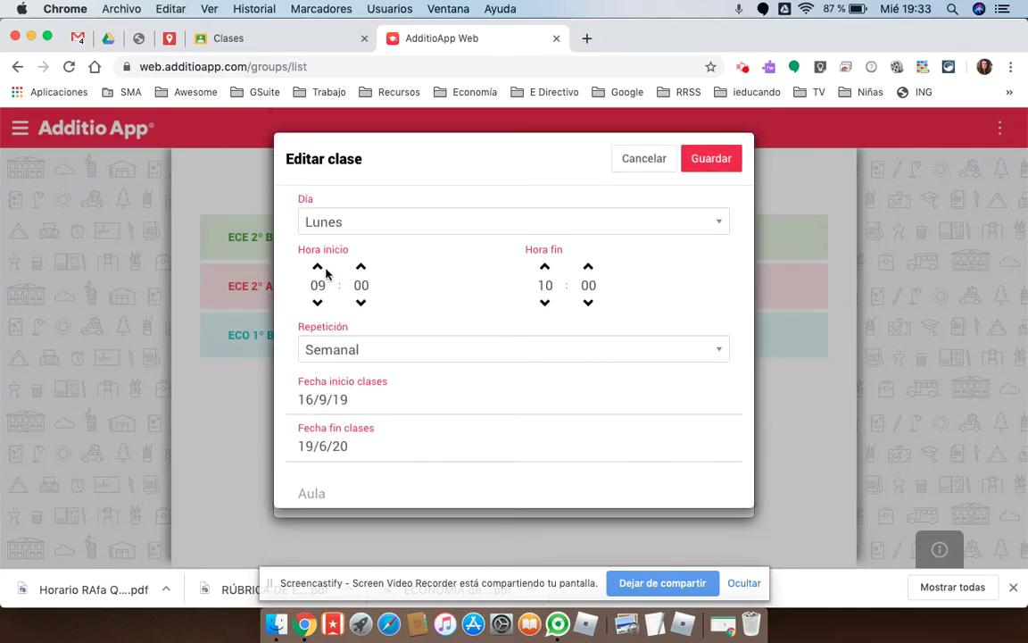
{"action": "left_click", "coordinate": [316, 267]}
{"action": "left_click", "coordinate": [722, 222]}
{"action": "left_click", "coordinate": [723, 223]}
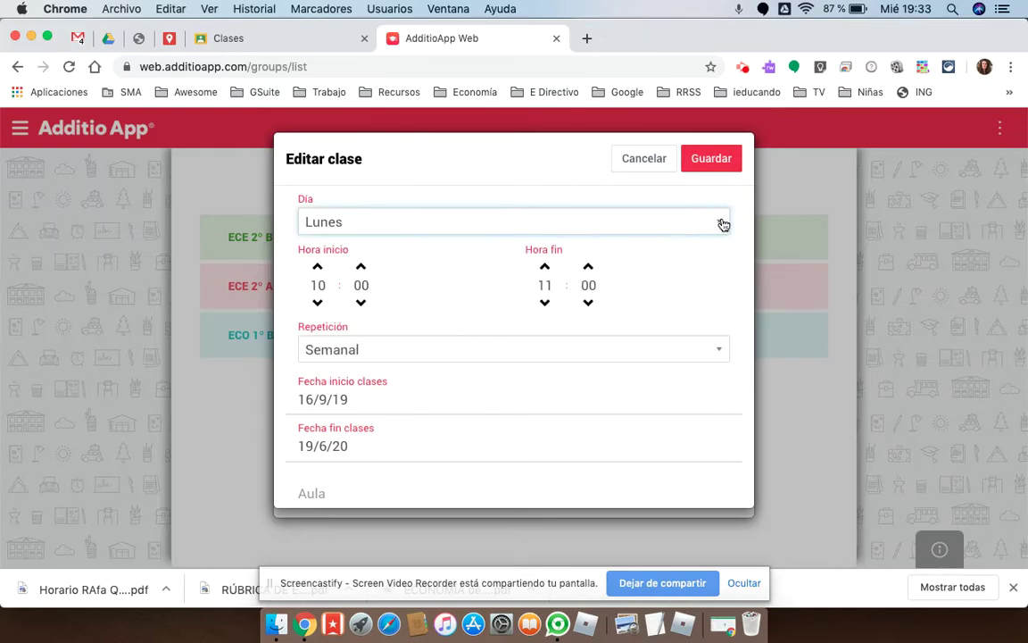
{"action": "left_click", "coordinate": [726, 159]}
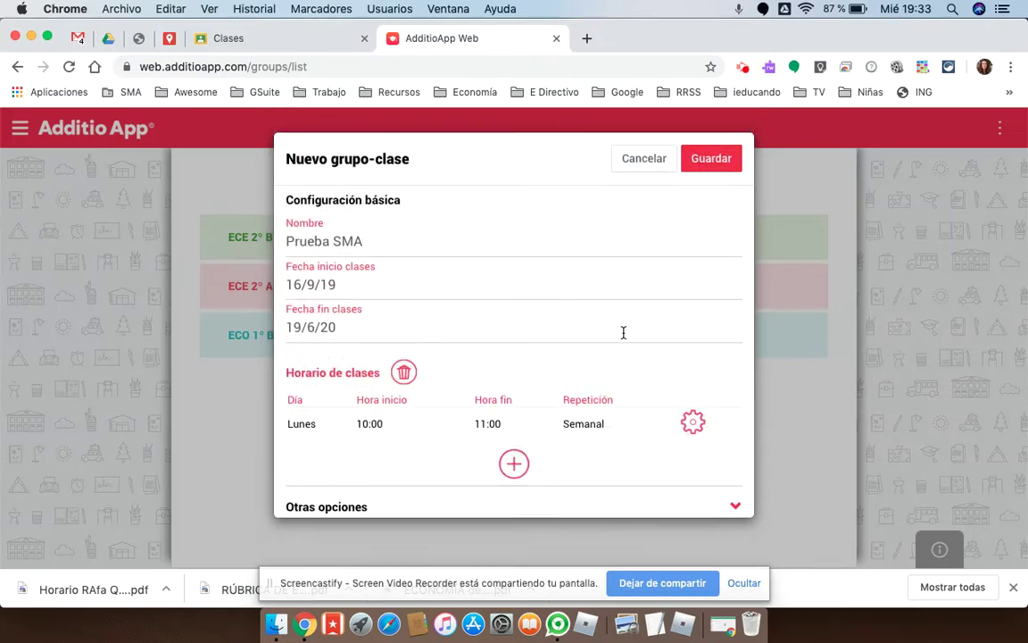
Expand the group's other options (Otras opciones) and set its color to blue, trying orange first.
{"action": "scroll", "coordinate": [623, 332], "scroll_direction": "down", "scroll_amount": 1}
{"action": "left_click", "coordinate": [735, 493]}
{"action": "left_click", "coordinate": [732, 492]}
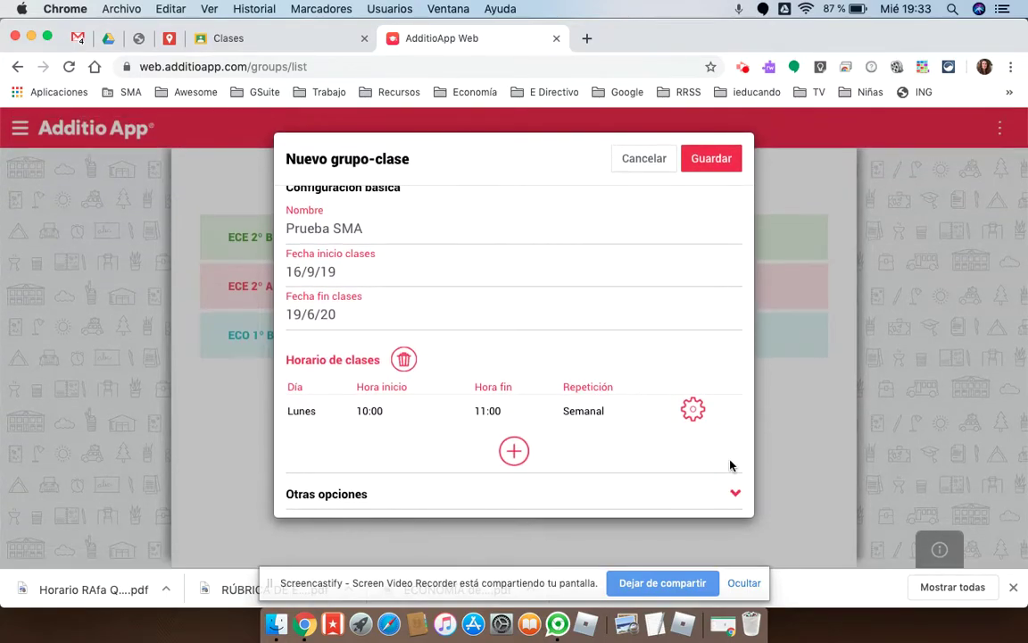
{"action": "left_click", "coordinate": [733, 491]}
{"action": "scroll", "coordinate": [686, 477], "scroll_direction": "down", "scroll_amount": 5}
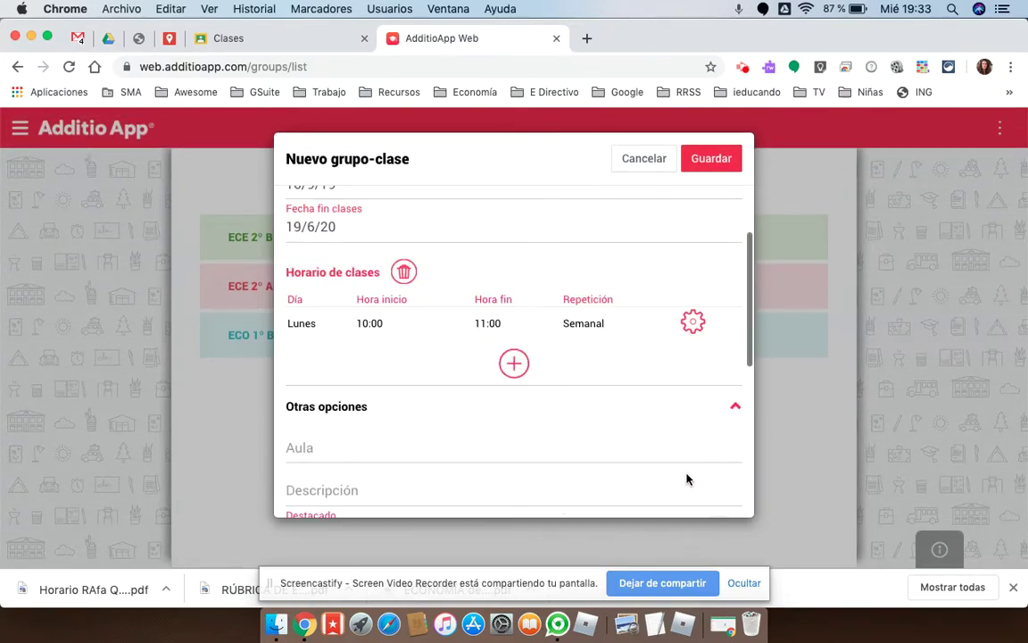
{"action": "scroll", "coordinate": [687, 480], "scroll_direction": "down", "scroll_amount": 3}
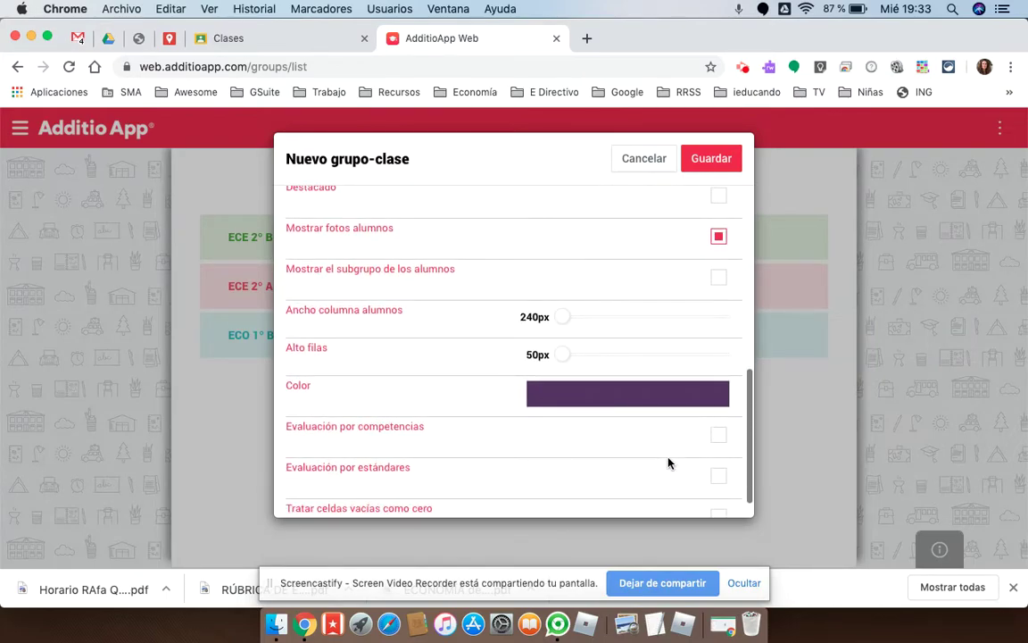
{"action": "left_click", "coordinate": [622, 395]}
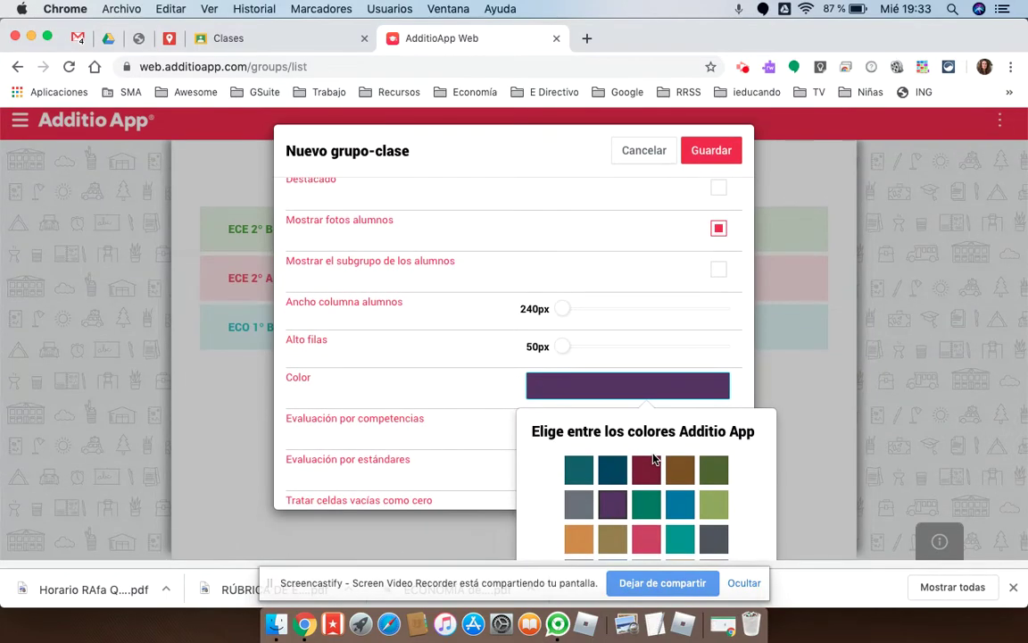
{"action": "left_click", "coordinate": [578, 546]}
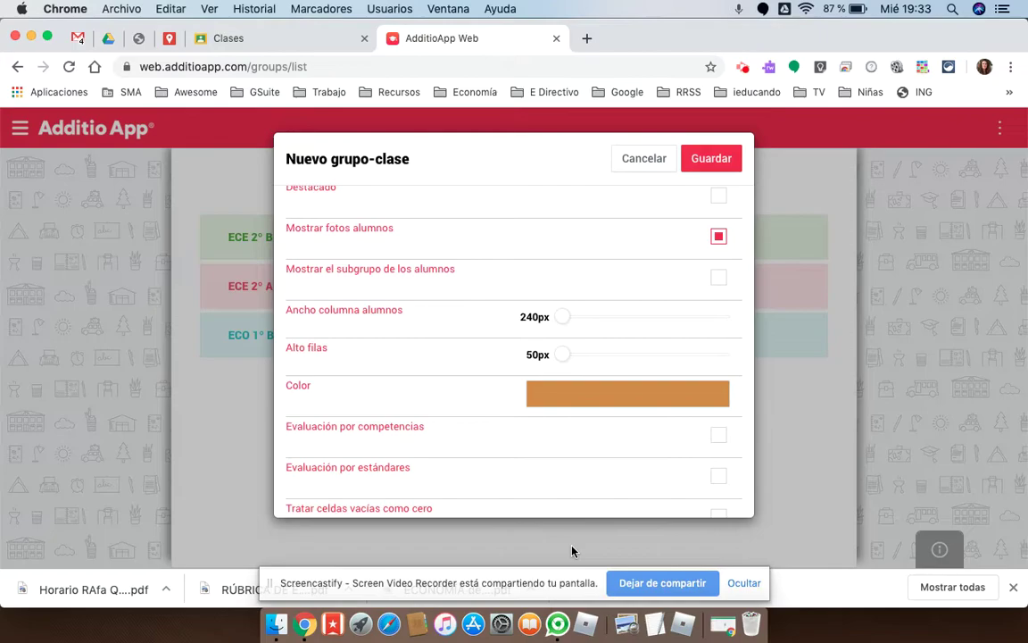
{"action": "left_click", "coordinate": [580, 395]}
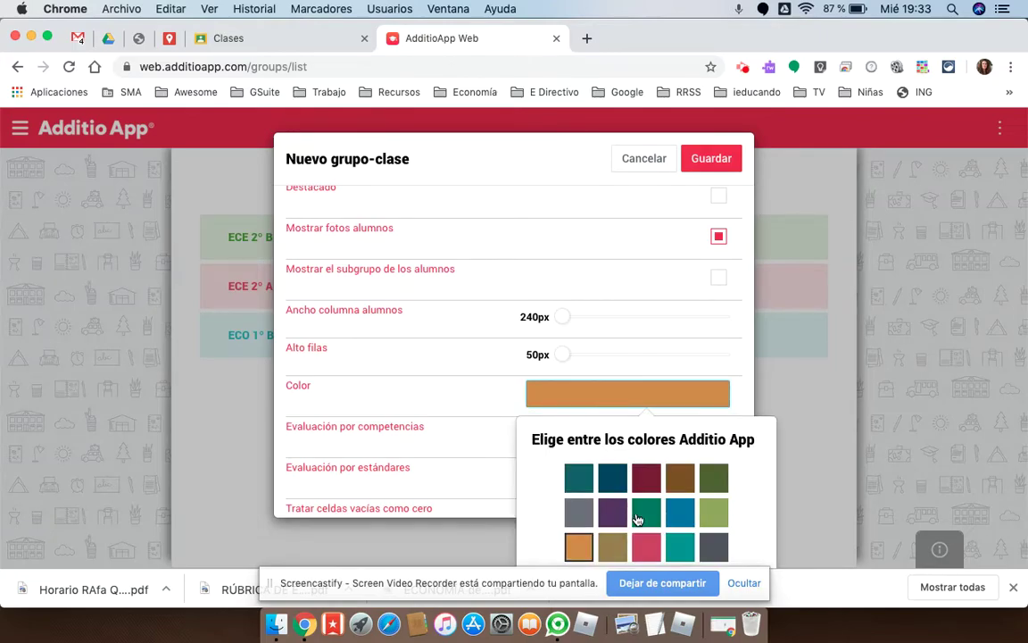
{"action": "left_click", "coordinate": [679, 511]}
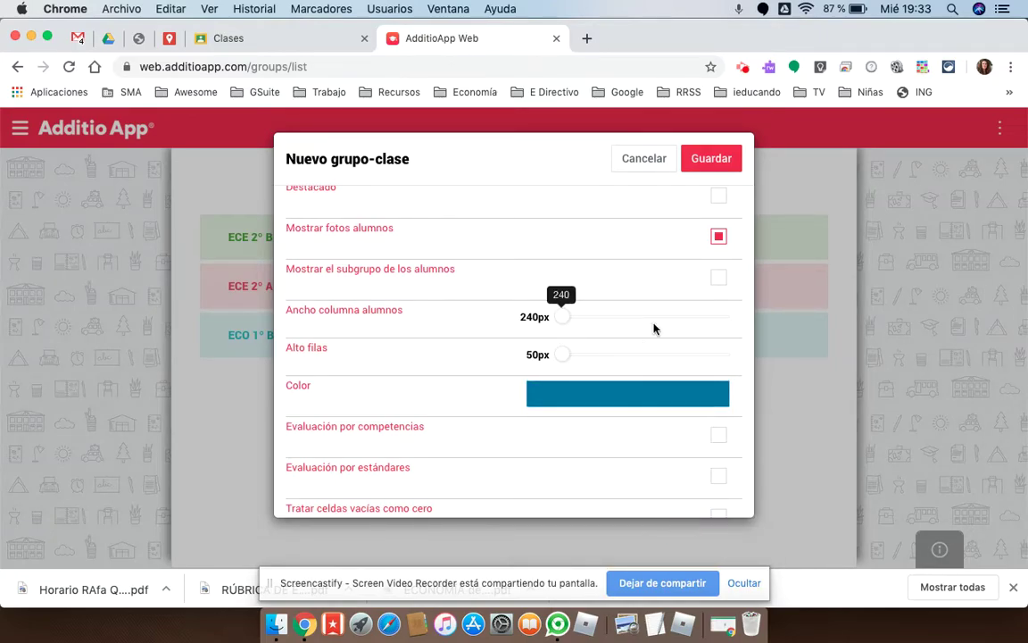
Switch evaluation by competencies and by standards on and off again, and save the new class group.
{"action": "scroll", "coordinate": [638, 246], "scroll_direction": "down", "scroll_amount": 1}
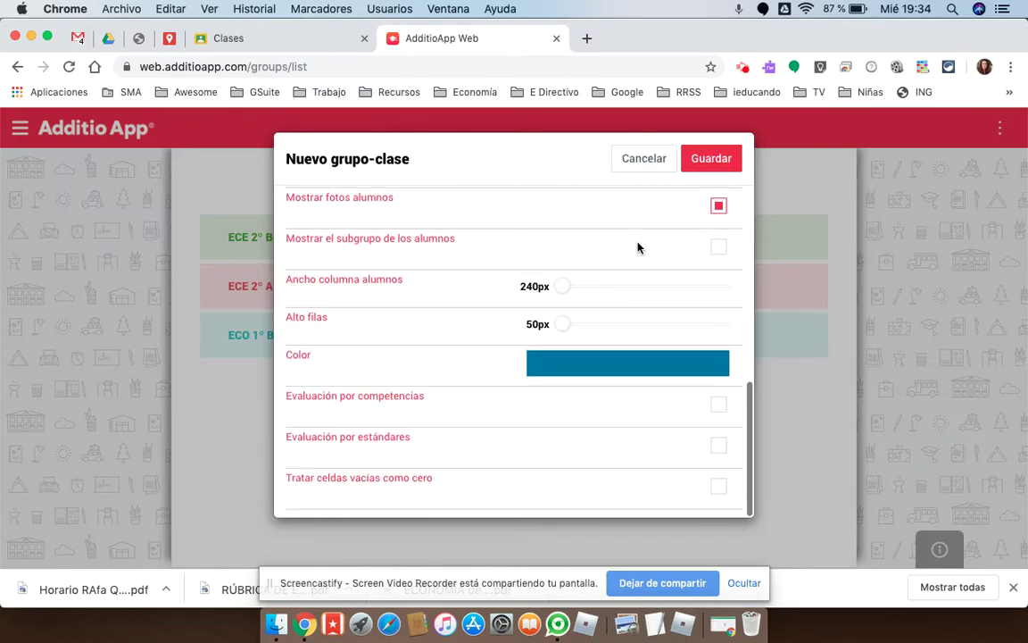
{"action": "scroll", "coordinate": [593, 267], "scroll_direction": "up", "scroll_amount": 3}
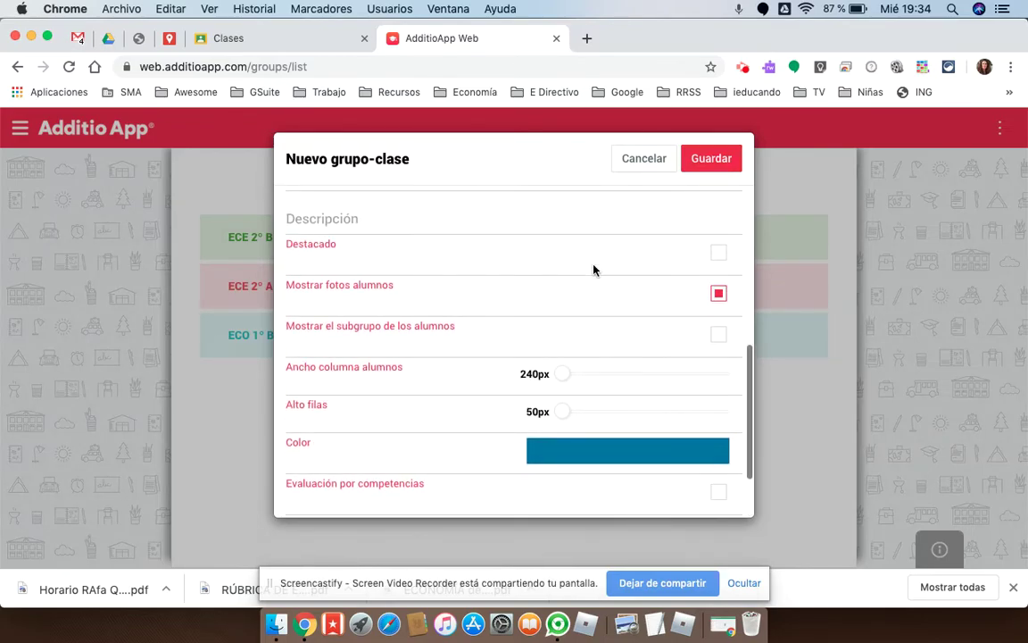
{"action": "scroll", "coordinate": [593, 269], "scroll_direction": "up", "scroll_amount": 3}
{"action": "scroll", "coordinate": [593, 270], "scroll_direction": "down", "scroll_amount": 6}
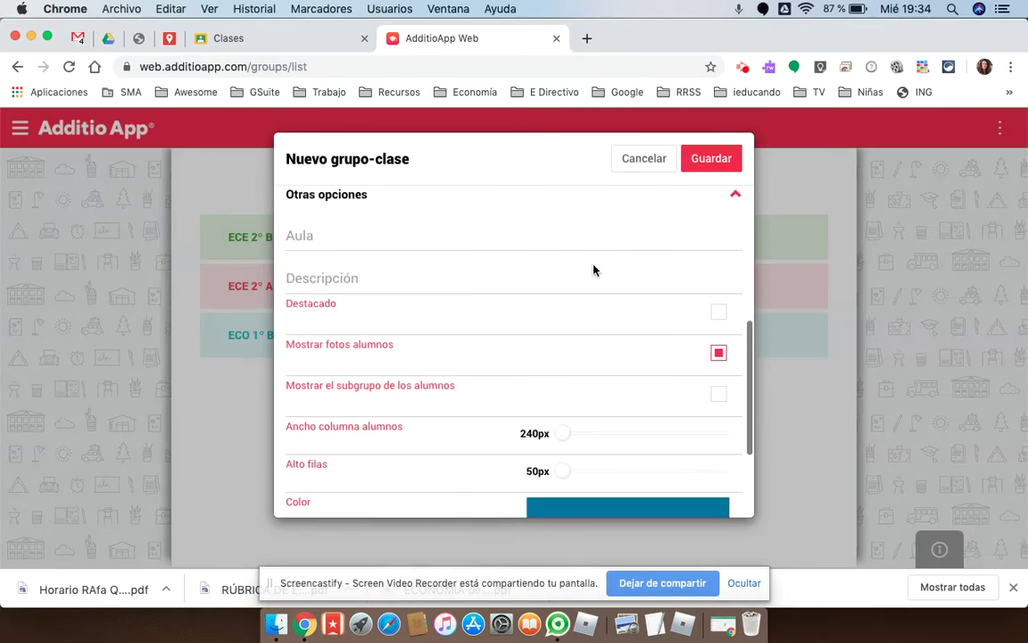
{"action": "scroll", "coordinate": [594, 270], "scroll_direction": "down", "scroll_amount": 1}
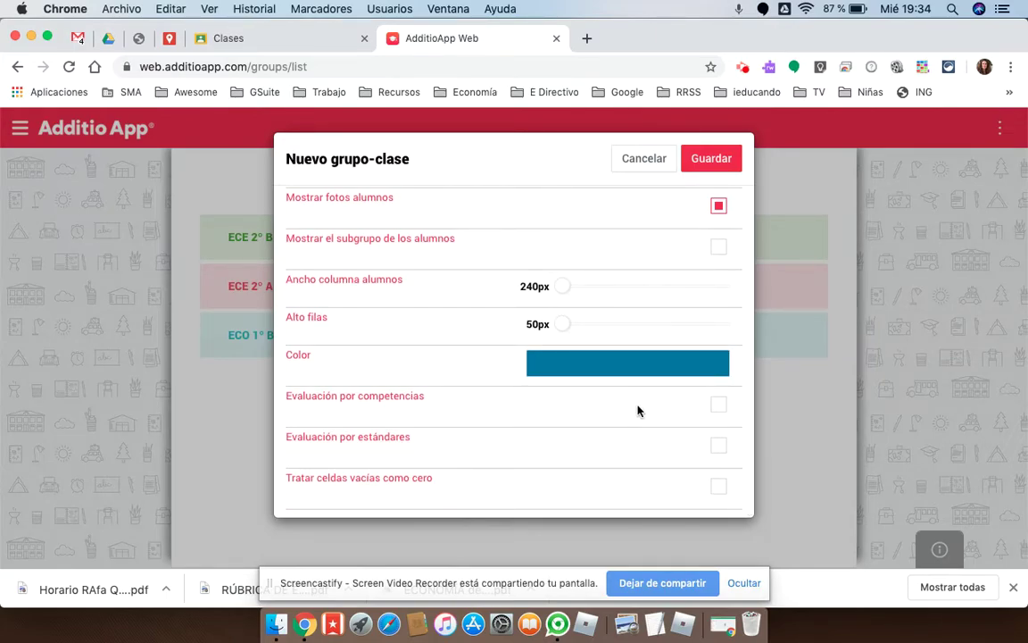
{"action": "left_click", "coordinate": [719, 405]}
{"action": "left_click", "coordinate": [719, 442]}
{"action": "left_click", "coordinate": [720, 405]}
{"action": "left_click", "coordinate": [719, 445]}
{"action": "left_click", "coordinate": [712, 166]}
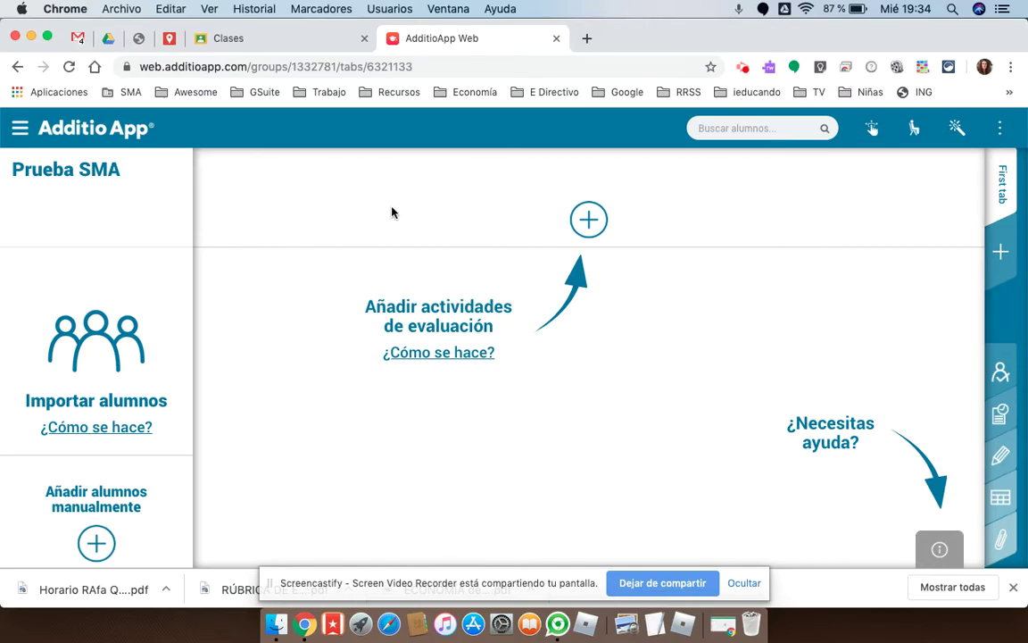
Switch to Google Classroom and open the list of people in the Prueba SMA class.
{"action": "left_click", "coordinate": [266, 38]}
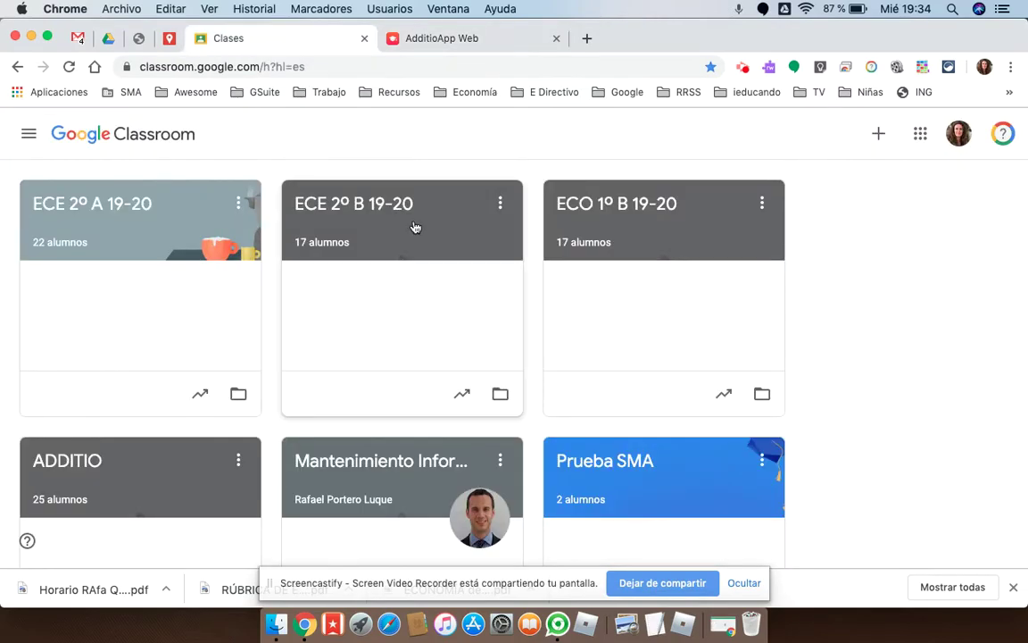
{"action": "left_click", "coordinate": [624, 461]}
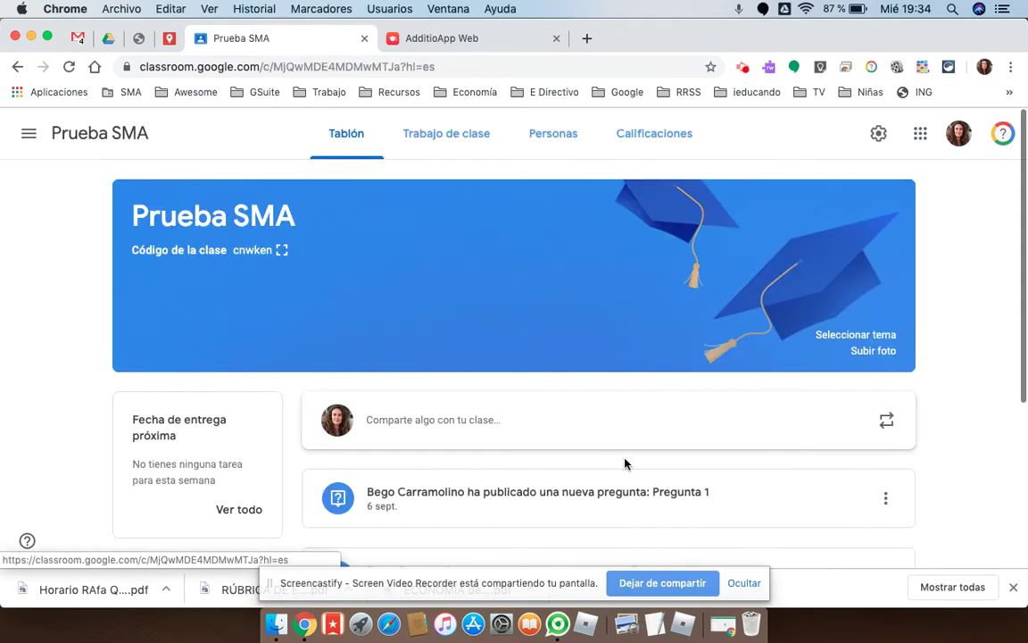
{"action": "left_click", "coordinate": [555, 134]}
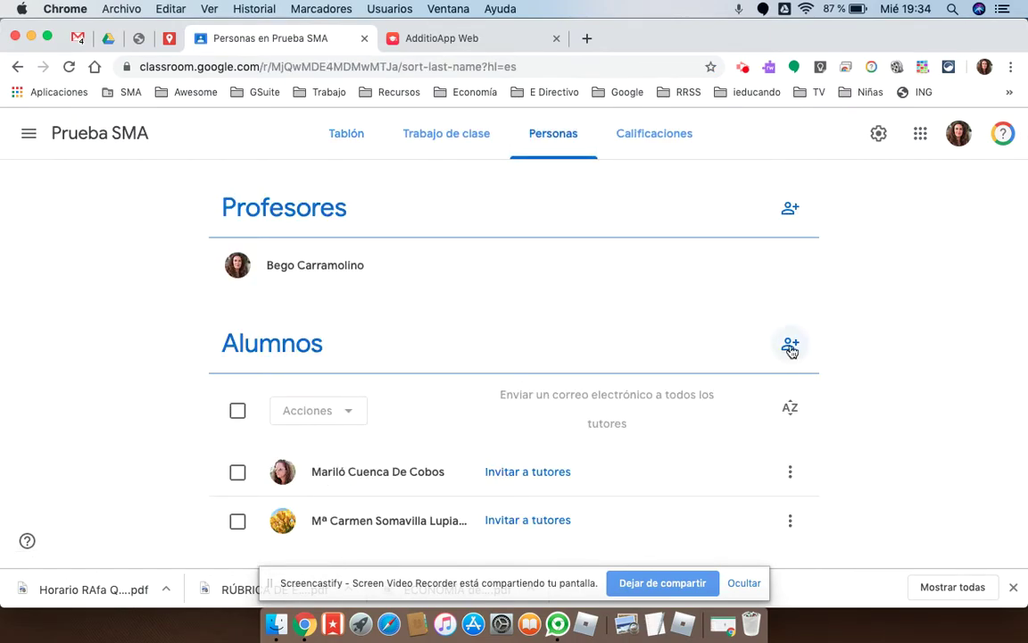
Examine the class code options in the Prueba SMA class settings and close the settings.
{"action": "left_click", "coordinate": [878, 133]}
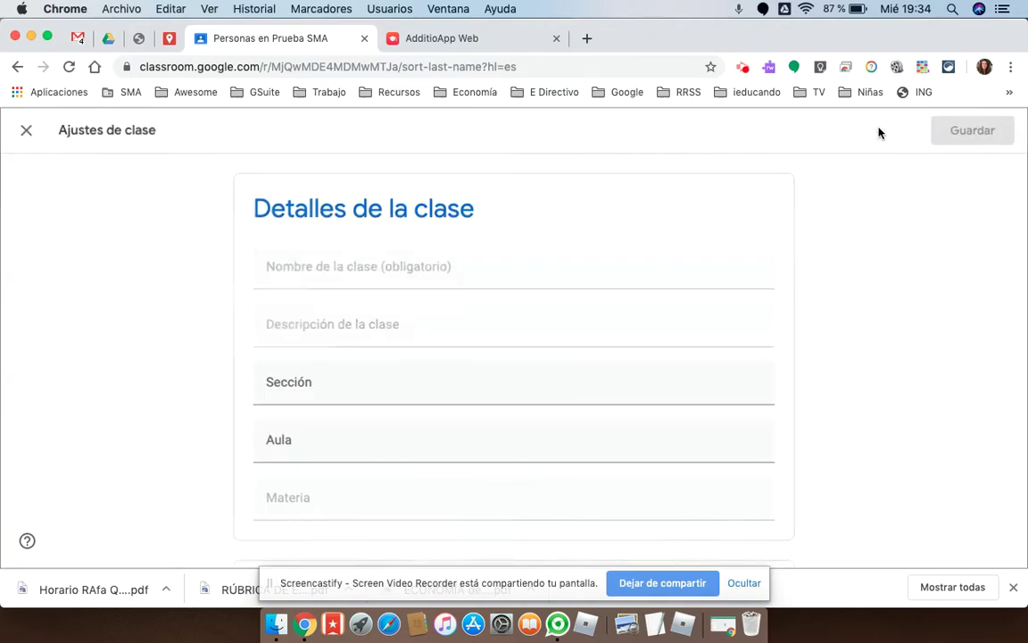
{"action": "scroll", "coordinate": [536, 392], "scroll_direction": "down", "scroll_amount": 3}
{"action": "scroll", "coordinate": [537, 392], "scroll_direction": "down", "scroll_amount": 3}
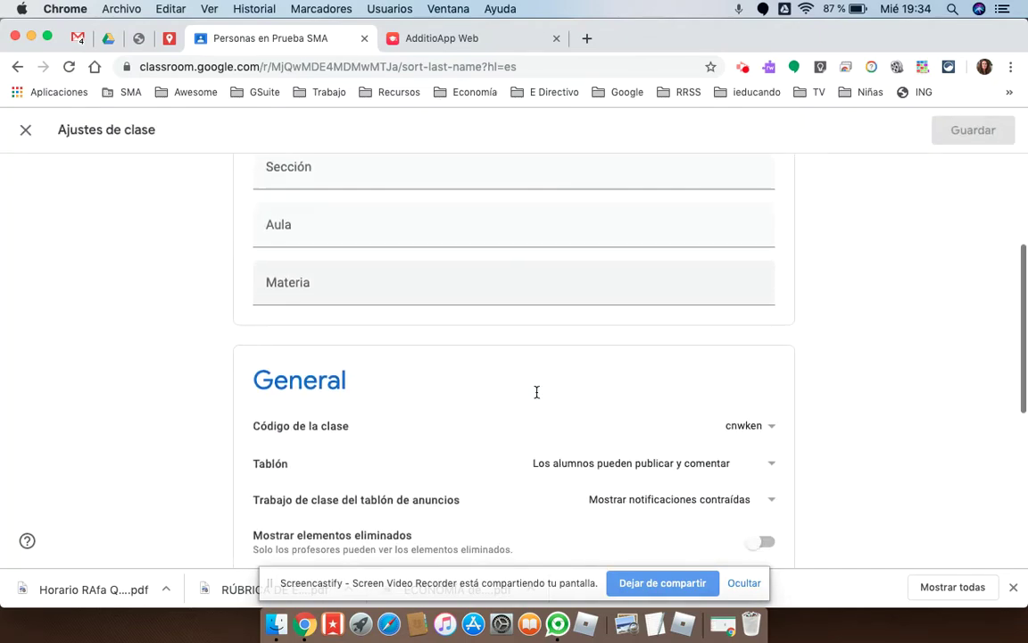
{"action": "left_click", "coordinate": [761, 402]}
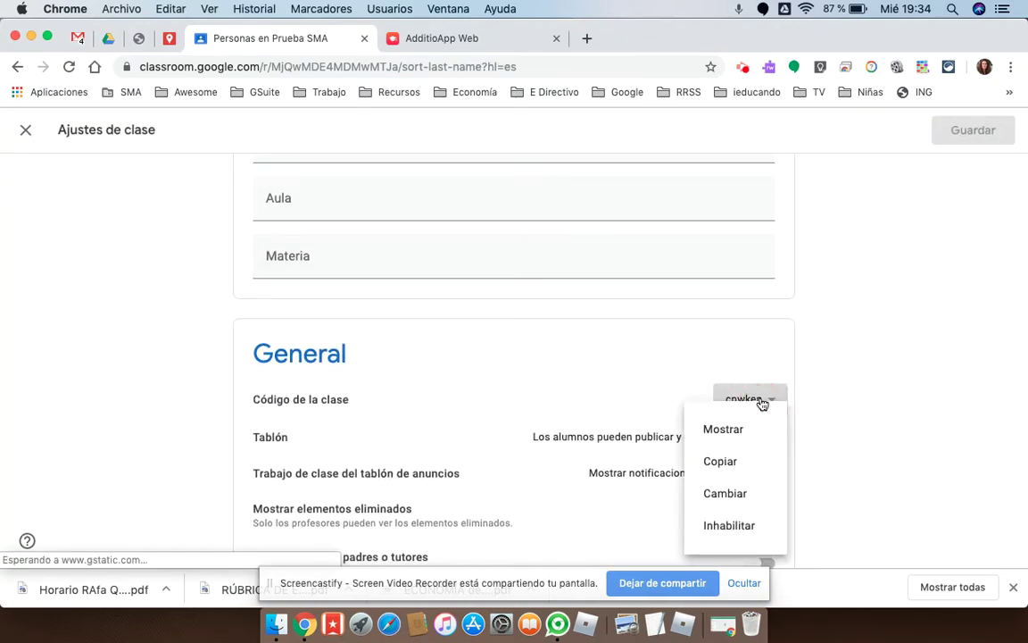
{"action": "left_click", "coordinate": [623, 376]}
{"action": "left_click", "coordinate": [25, 129]}
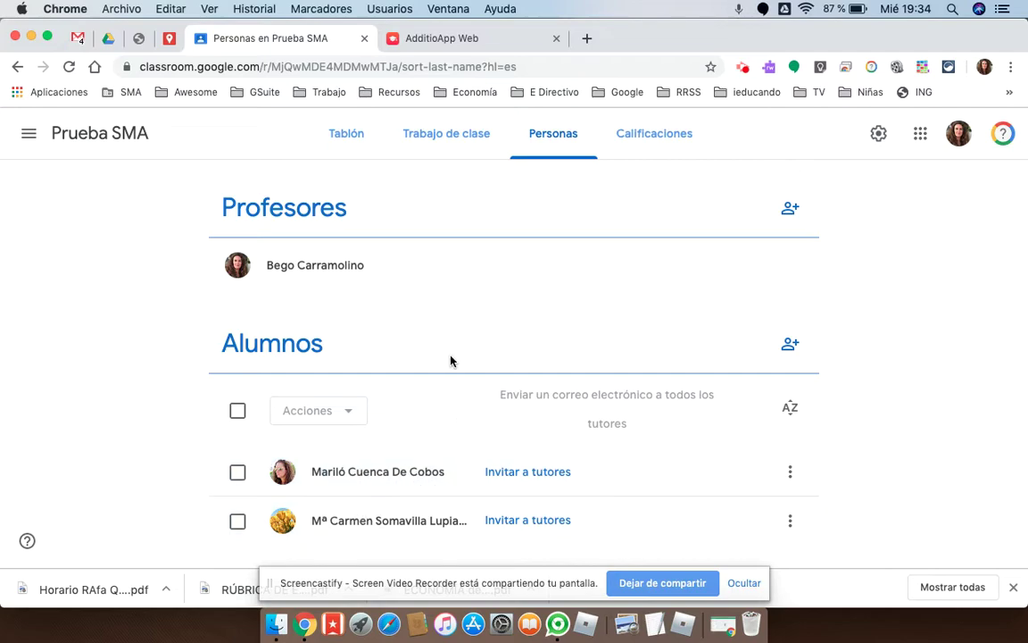
Switch to Additio App and choose Prueba SMA as the Google Classroom class to import students from.
{"action": "left_click", "coordinate": [461, 41]}
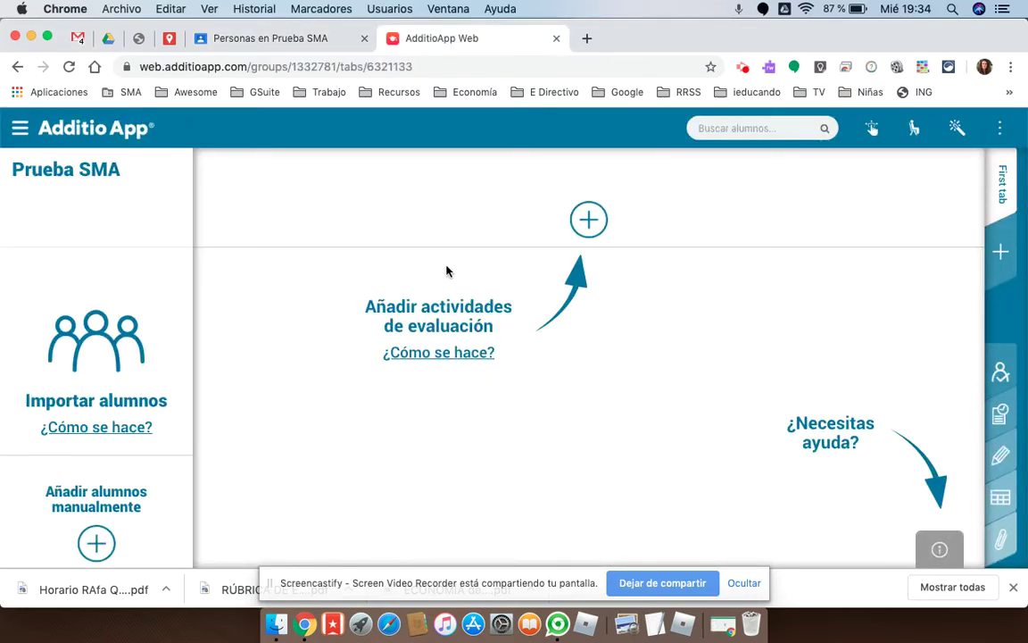
{"action": "left_click", "coordinate": [96, 355]}
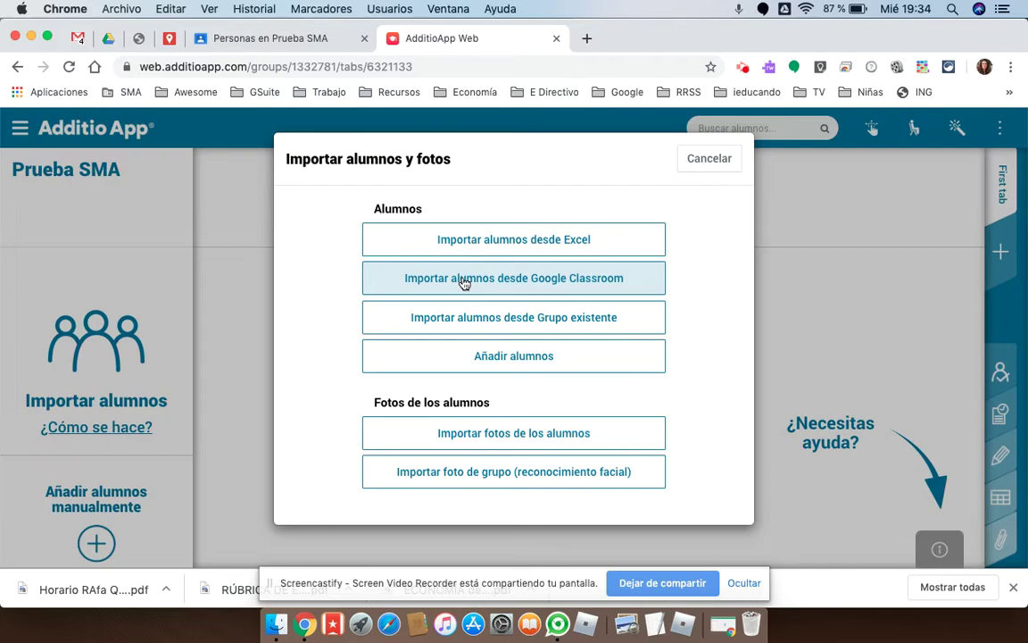
{"action": "left_click", "coordinate": [523, 282]}
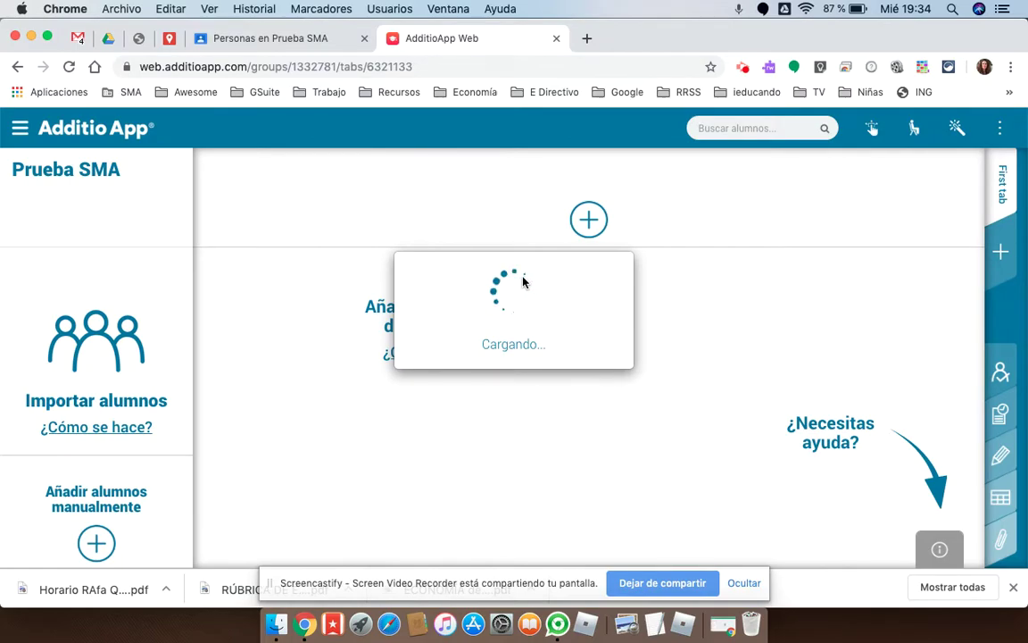
{"action": "scroll", "coordinate": [489, 346], "scroll_direction": "down", "scroll_amount": 3}
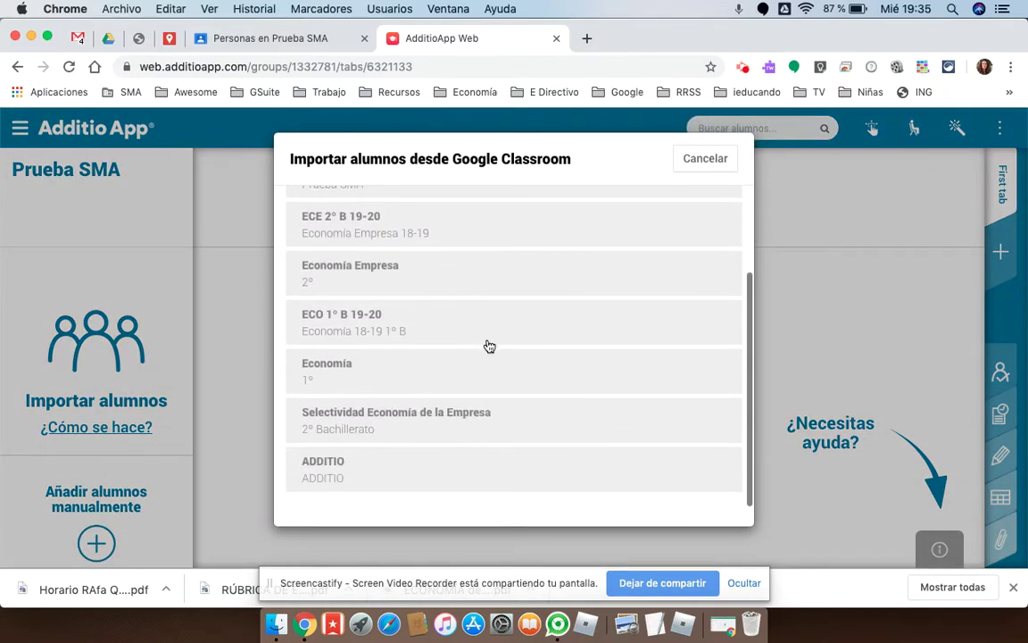
{"action": "scroll", "coordinate": [489, 347], "scroll_direction": "up", "scroll_amount": 2}
{"action": "scroll", "coordinate": [489, 346], "scroll_direction": "up", "scroll_amount": 1}
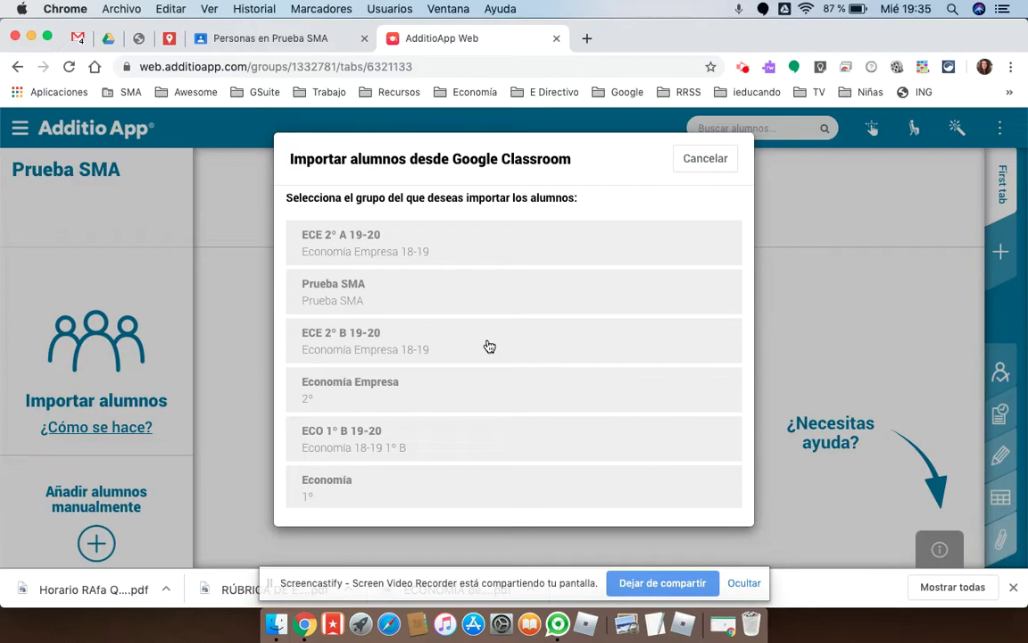
{"action": "left_click", "coordinate": [386, 301]}
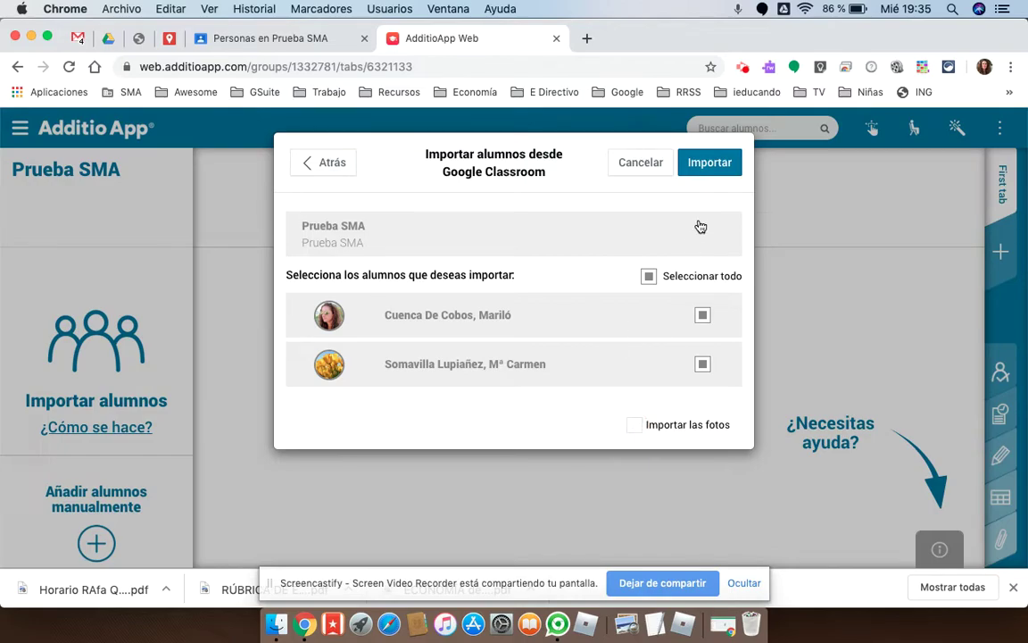
Import all the listed students without photos and associate the group with the Google Classroom class Prueba SMA.
{"action": "left_click", "coordinate": [710, 163]}
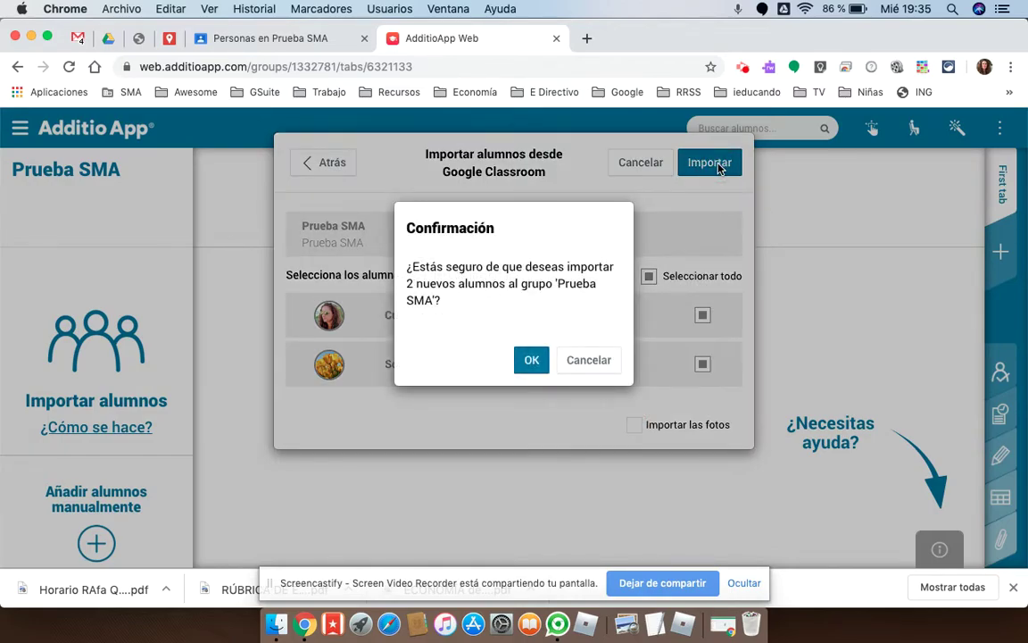
{"action": "left_click", "coordinate": [532, 361]}
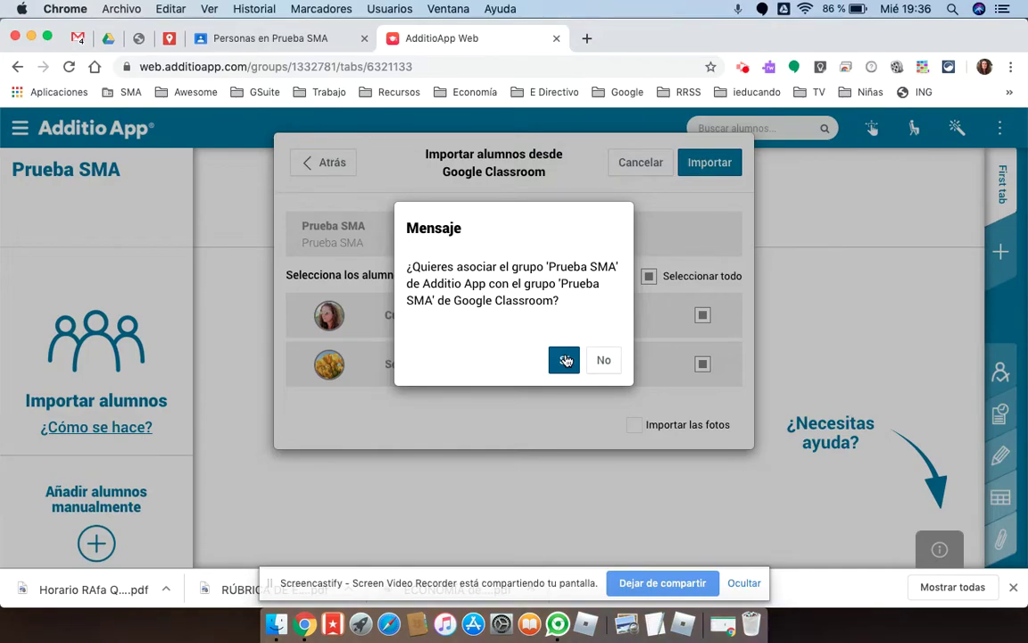
{"action": "left_click", "coordinate": [565, 360]}
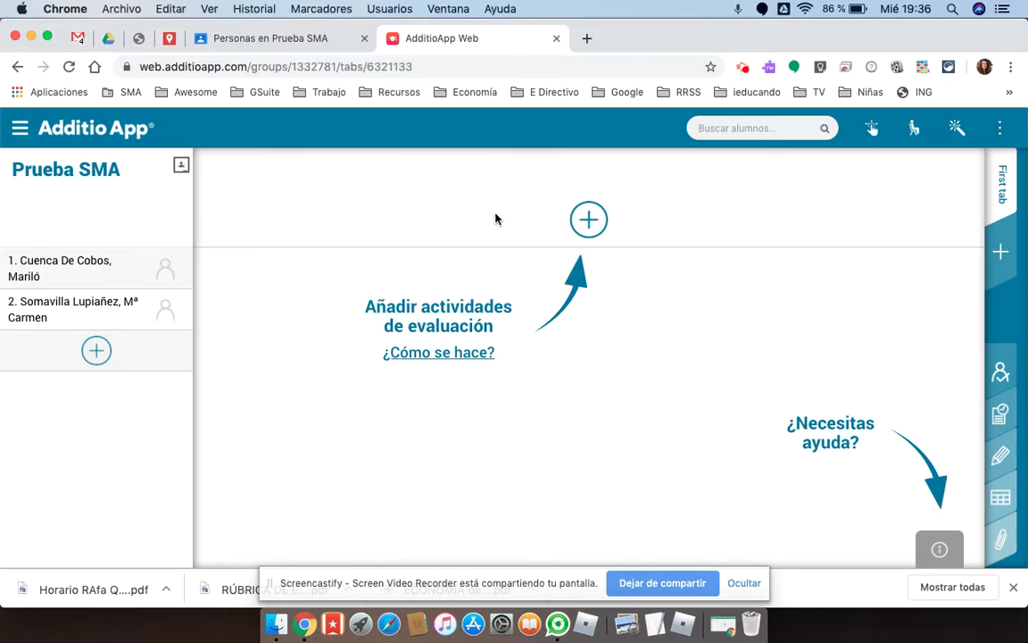
Copy the 1ª Eval. tab with all its columns from the group ECO 1º B 19-20 into Prueba SMA.
{"action": "left_click", "coordinate": [1001, 128]}
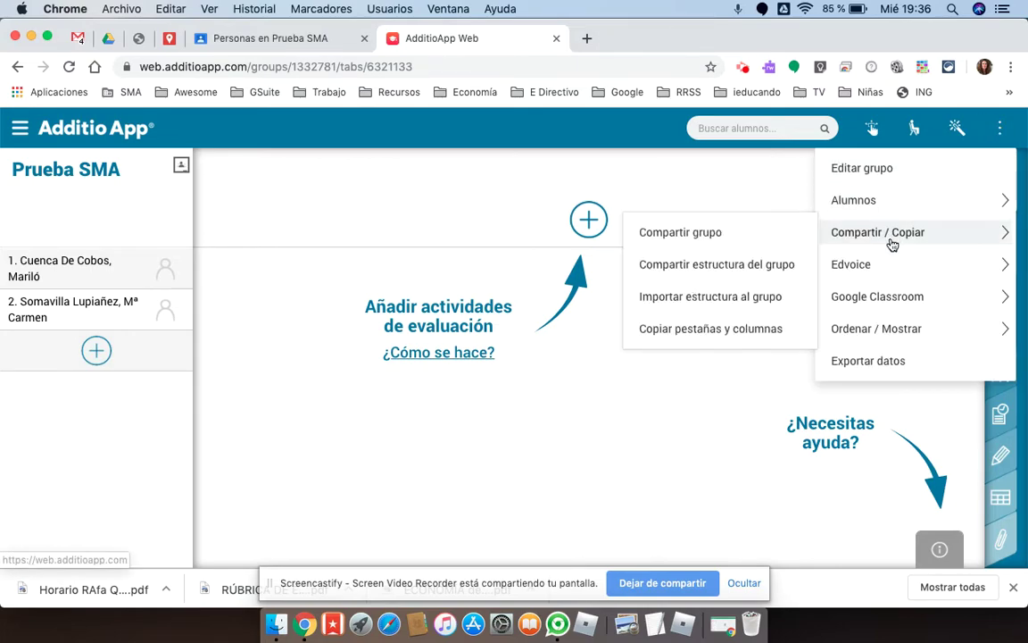
{"action": "mouse_move", "coordinate": [840, 330]}
{"action": "mouse_move", "coordinate": [849, 232]}
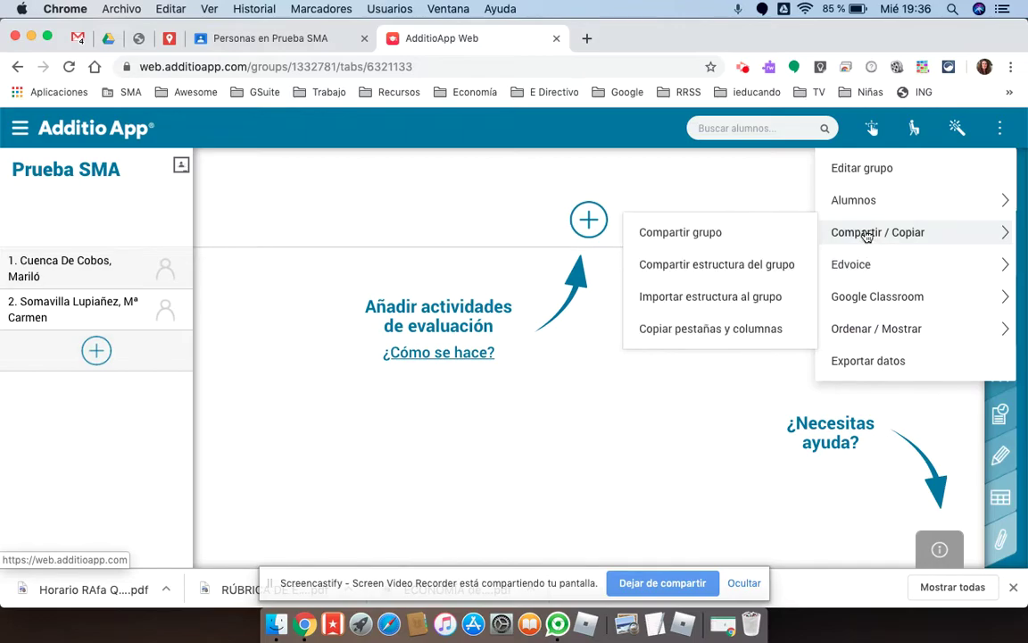
{"action": "left_click", "coordinate": [692, 330]}
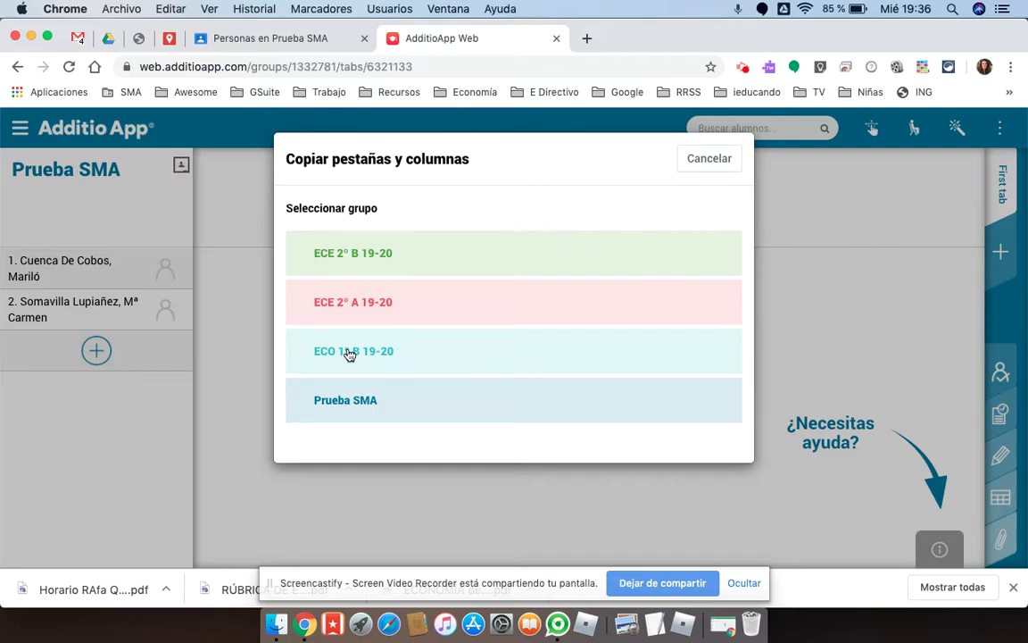
{"action": "left_click", "coordinate": [351, 354]}
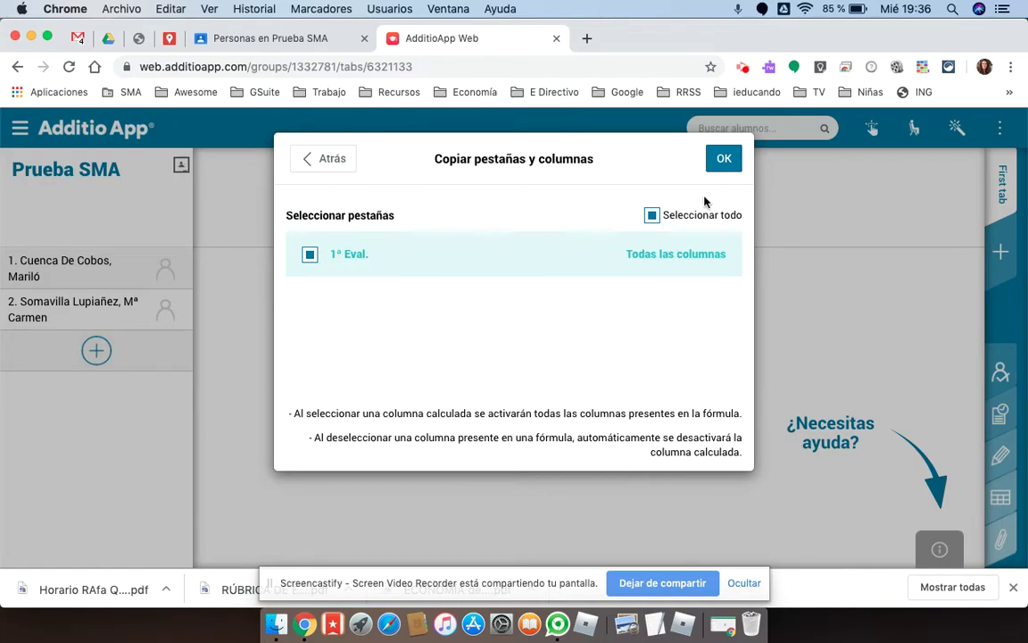
{"action": "left_click", "coordinate": [724, 157]}
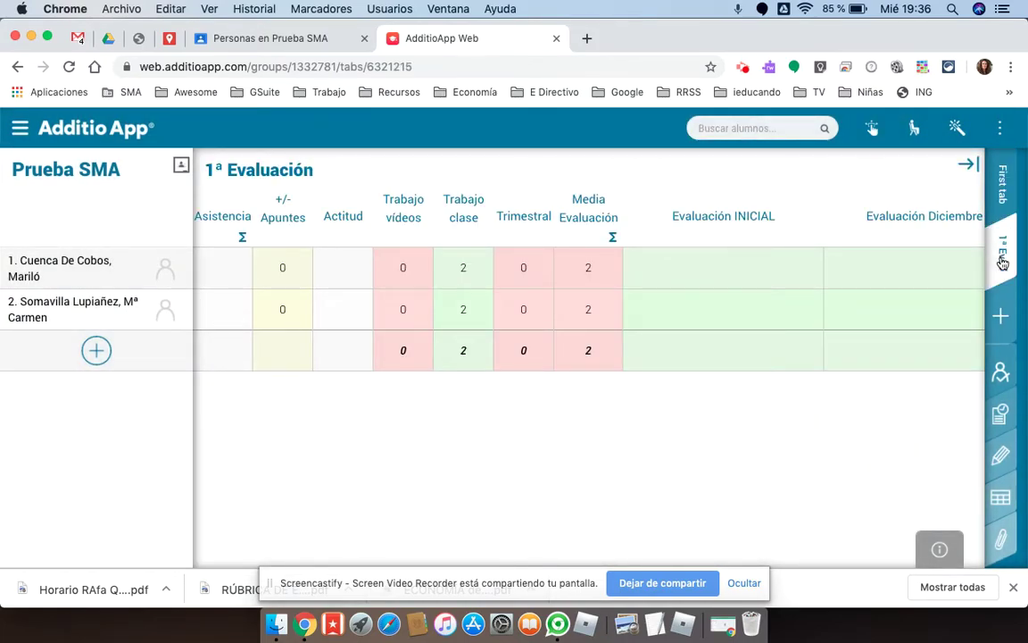
Delete the empty gradebook tab First tab from the Prueba SMA group.
{"action": "left_click", "coordinate": [1002, 182]}
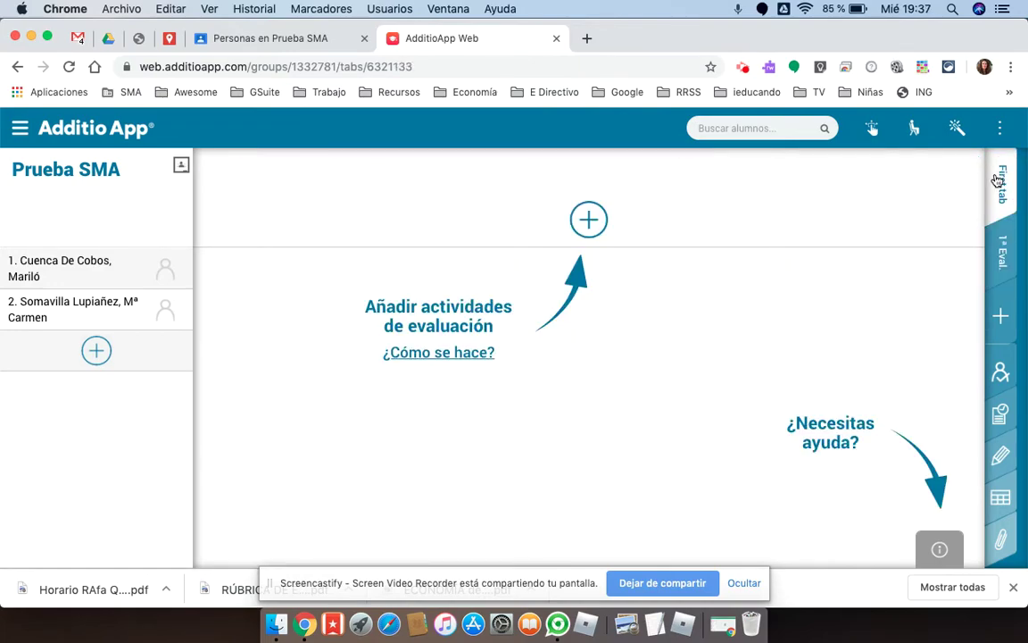
{"action": "left_click", "coordinate": [998, 181]}
{"action": "left_click", "coordinate": [802, 186]}
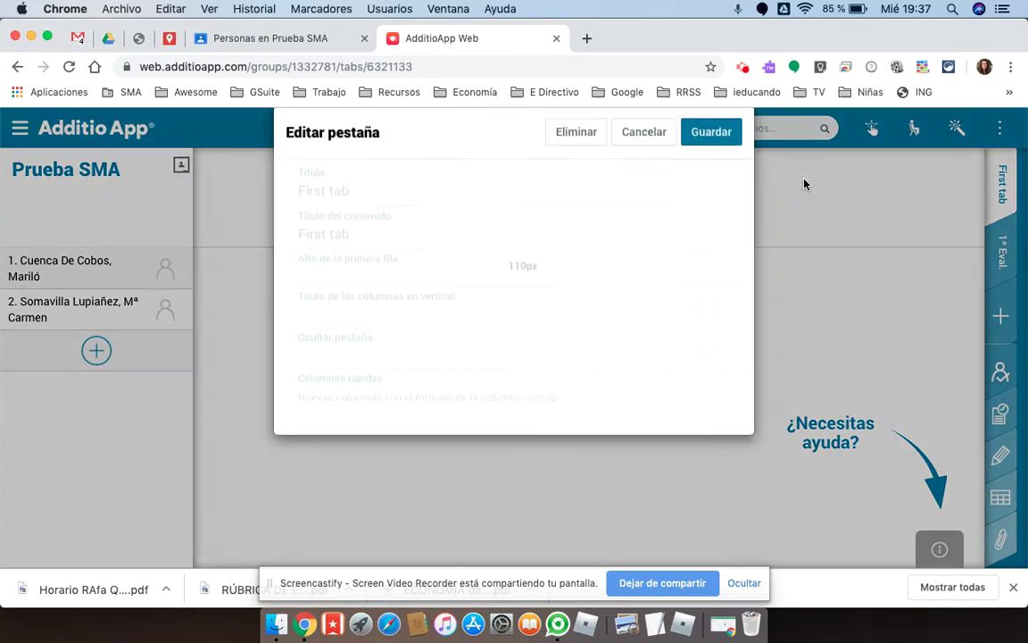
{"action": "left_click", "coordinate": [585, 160]}
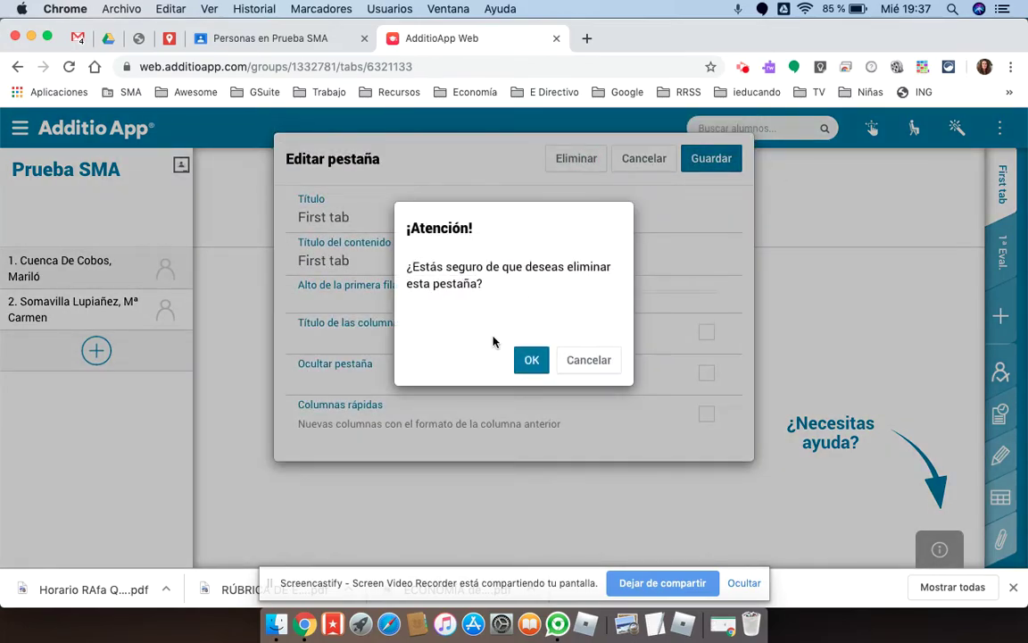
{"action": "left_click", "coordinate": [532, 366]}
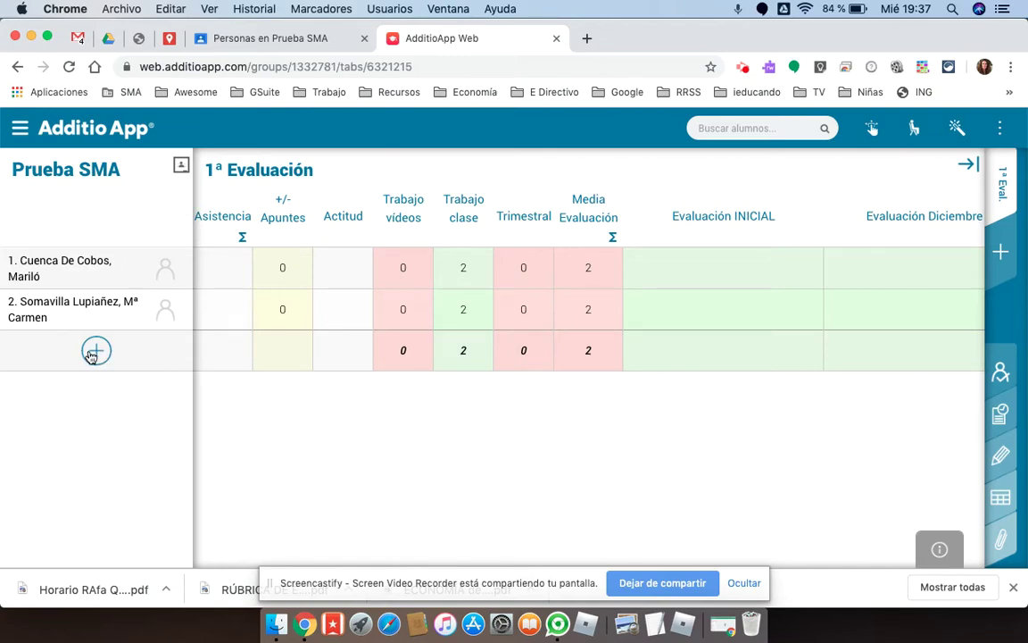
Examine the options for importing students and photos into the existing group, and close them without importing.
{"action": "left_click", "coordinate": [1000, 128]}
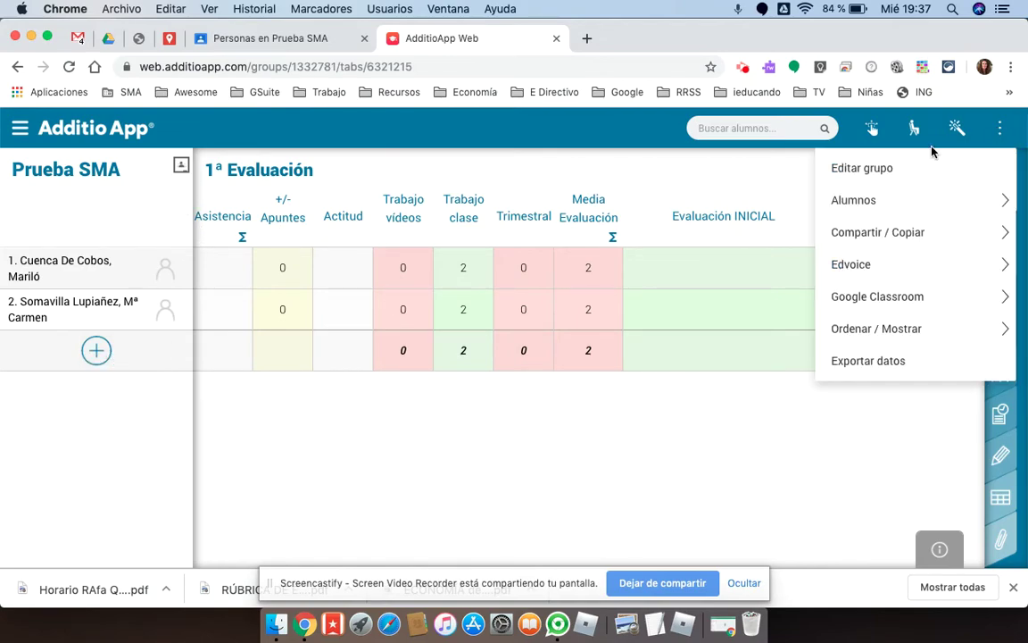
{"action": "mouse_move", "coordinate": [851, 200]}
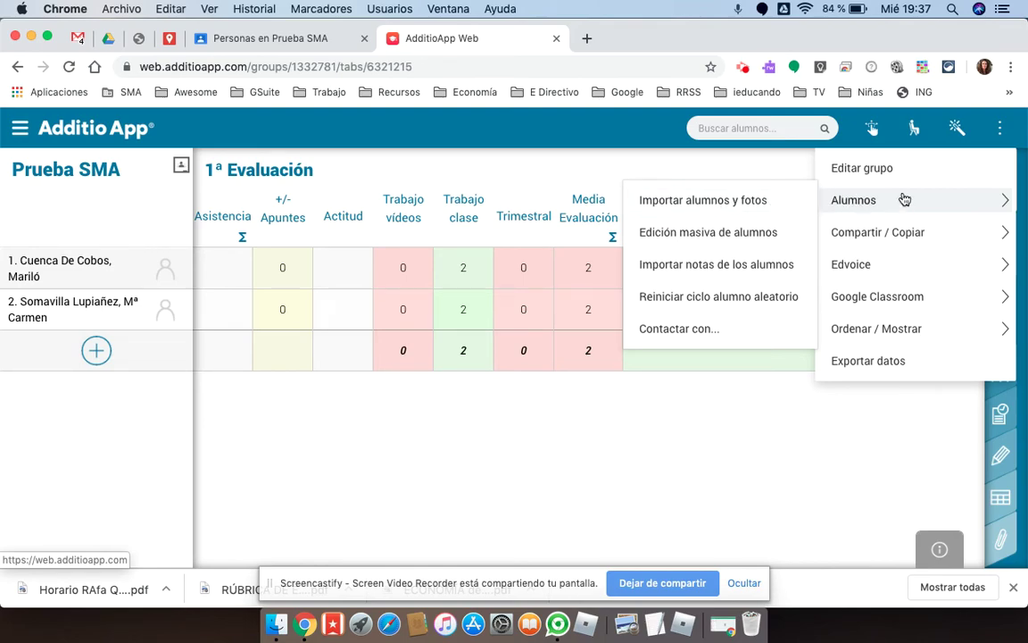
{"action": "left_click", "coordinate": [699, 202]}
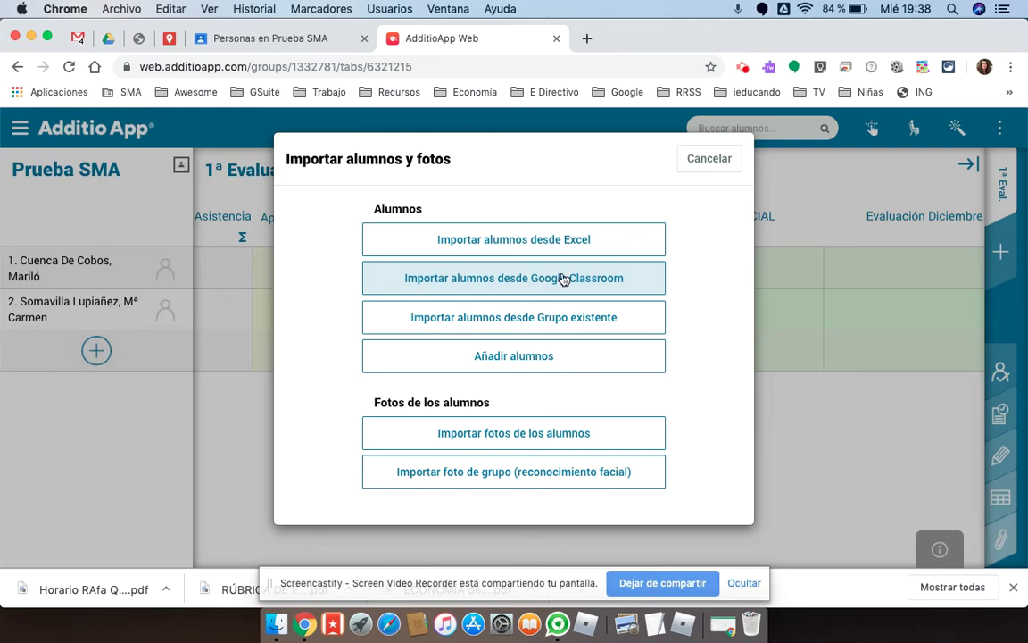
{"action": "left_click", "coordinate": [719, 166]}
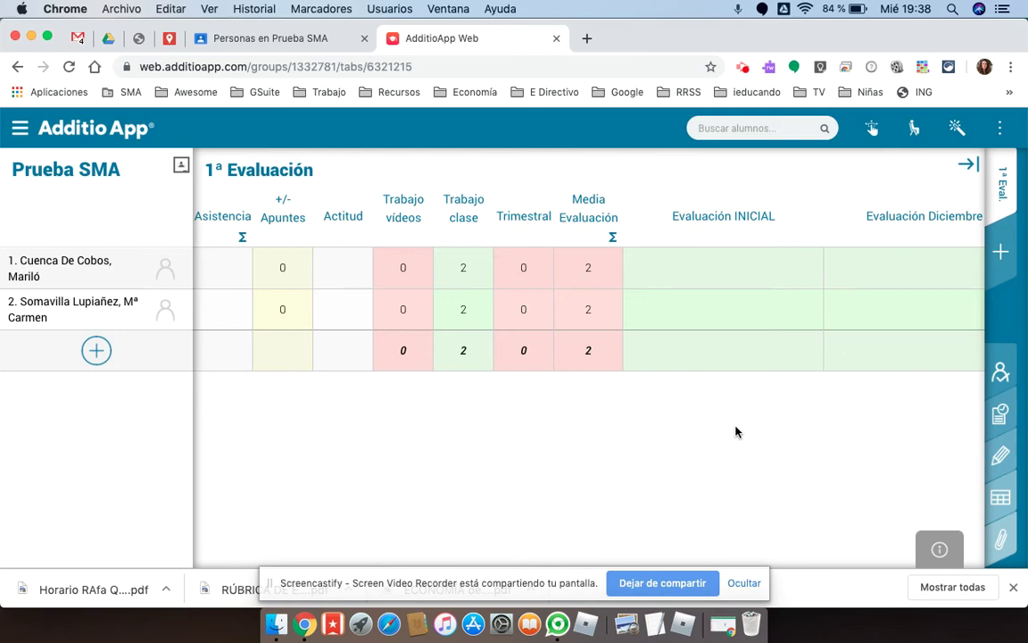
{"action": "left_click", "coordinate": [745, 69]}
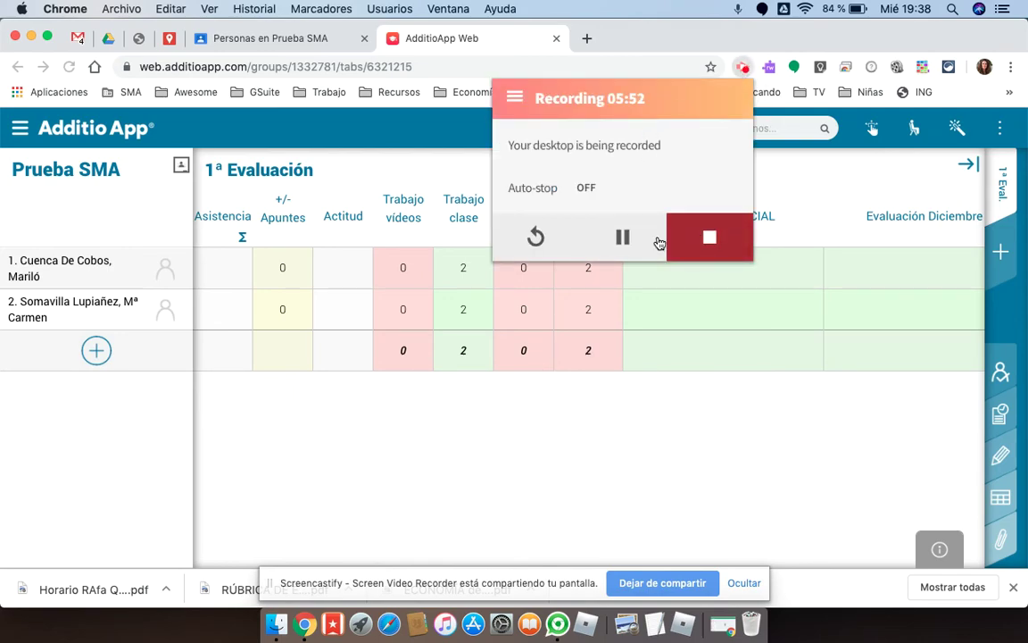